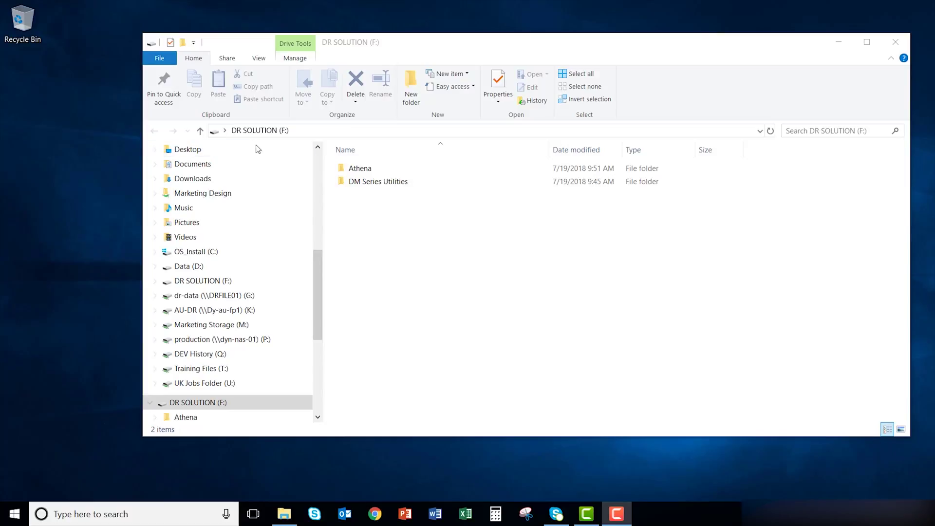
Step: Copy the SQLEXPRADV_x86_ENU installer from the Prerequisites folder in Athena to the desktop and close the folder window
double_click(360, 168)
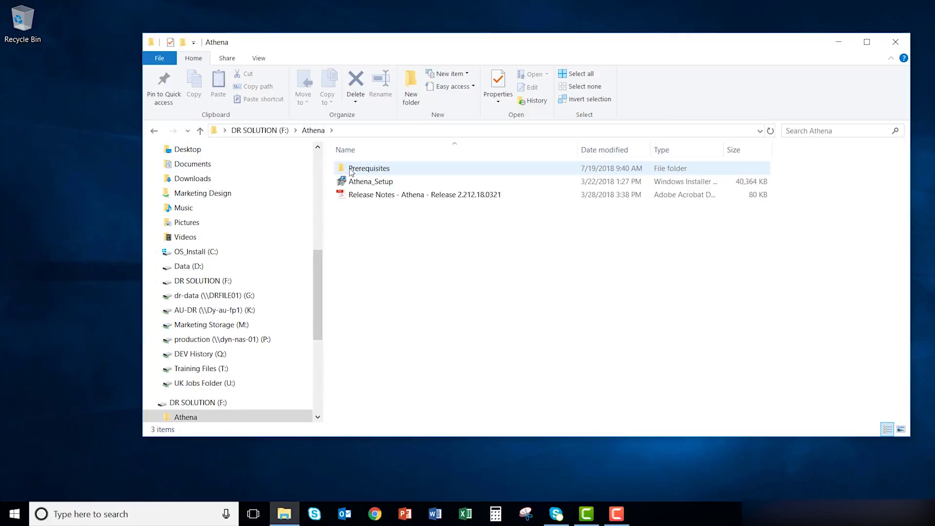
click(351, 171)
double_click(351, 172)
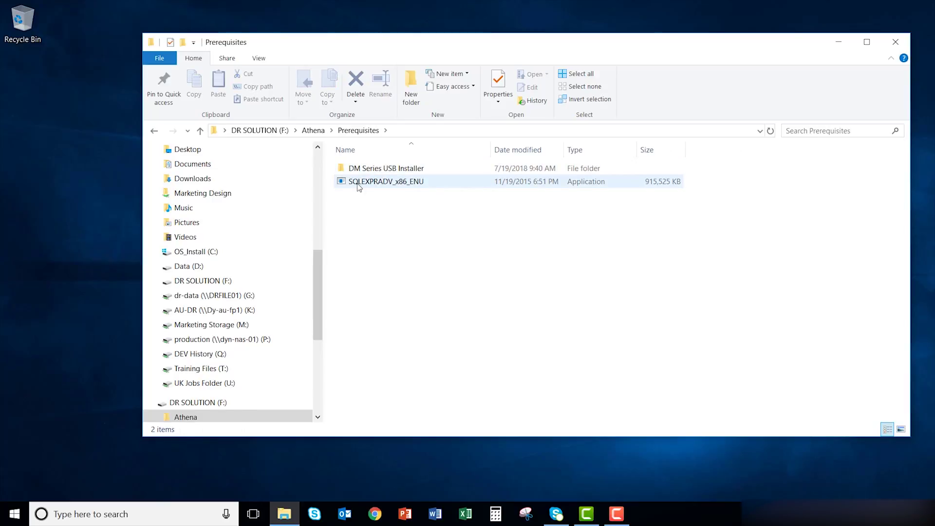
click(359, 185)
right_click(357, 183)
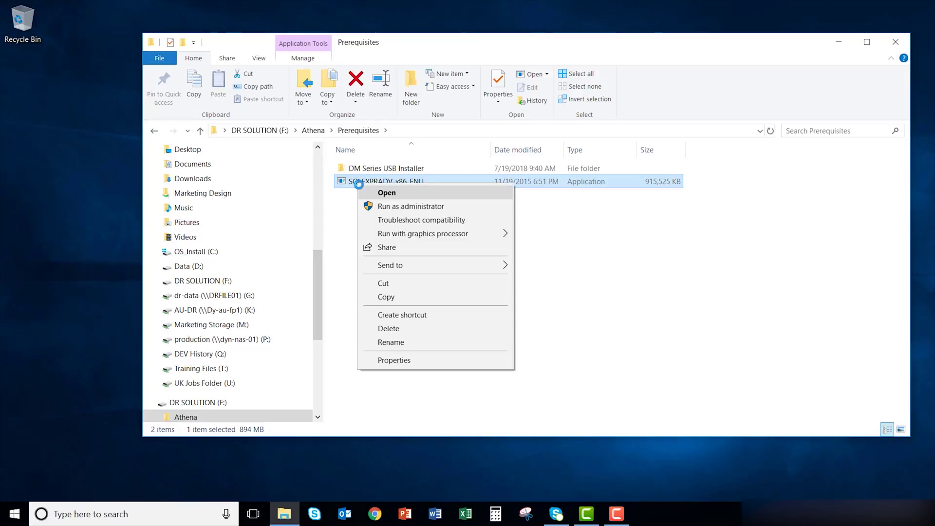
click(396, 297)
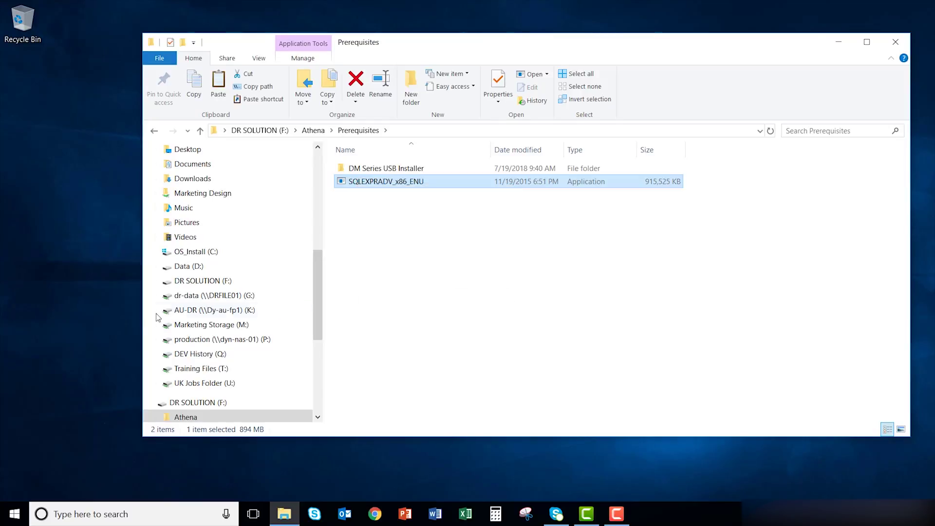
right_click(20, 115)
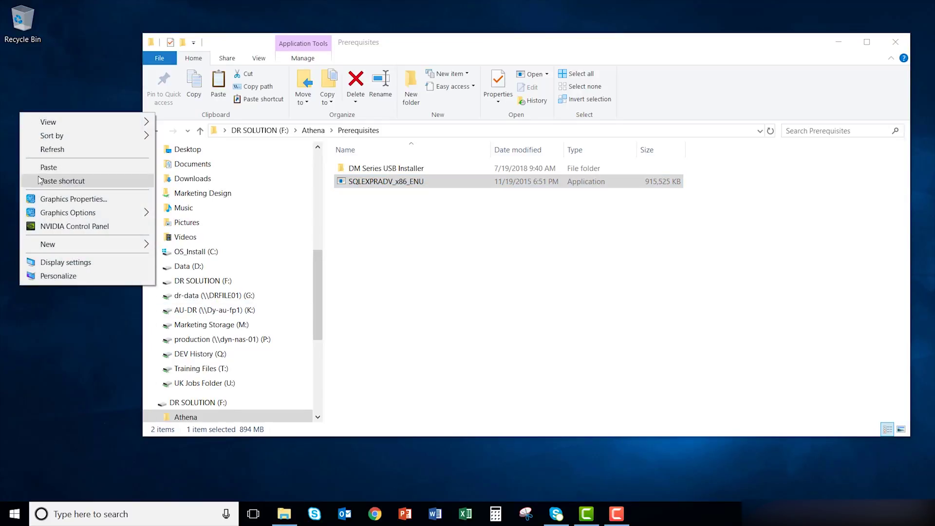
click(46, 167)
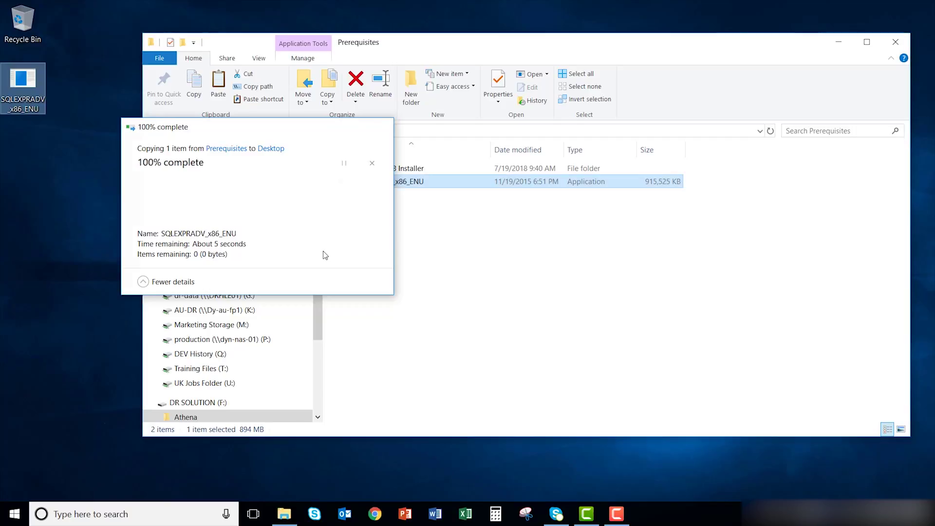
click(908, 39)
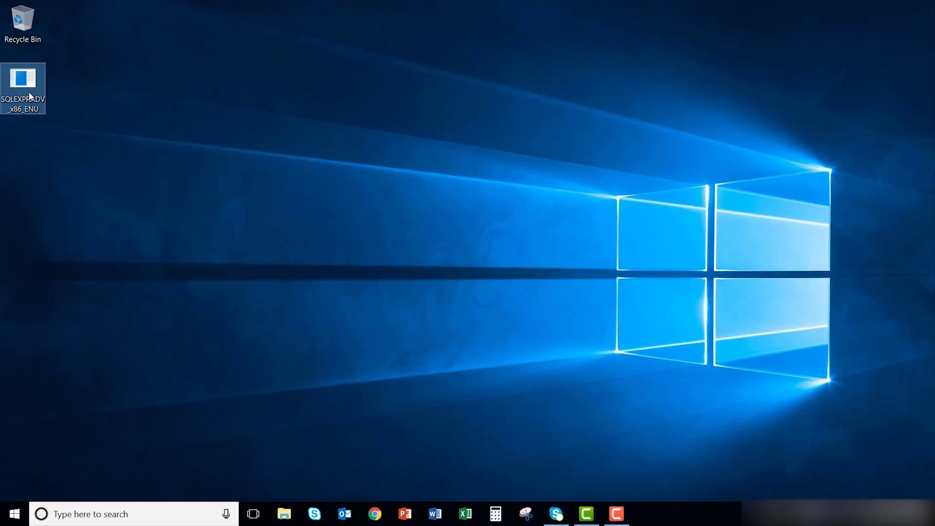
Step: Launch the SQLEXPRADV_x86_ENU installer from the desktop and start a new SQL Server 2008 R2 installation
right_click(30, 96)
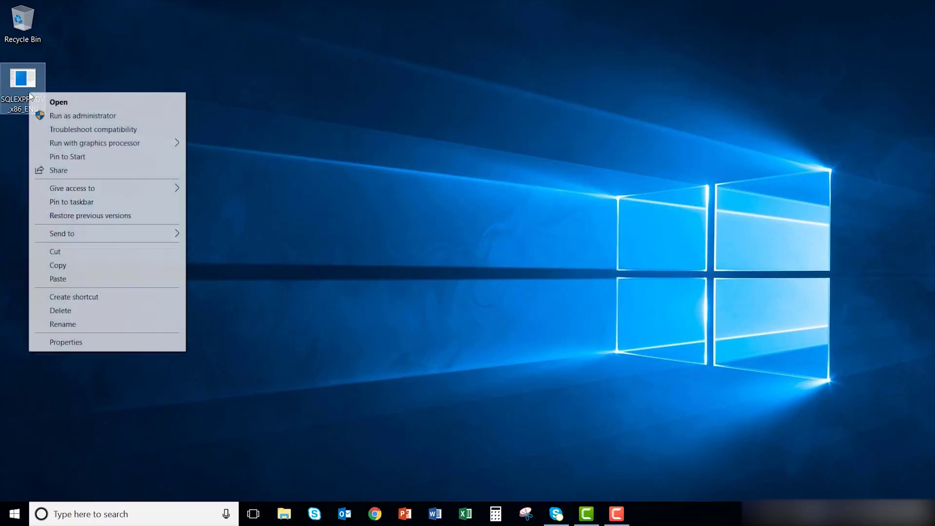
click(42, 95)
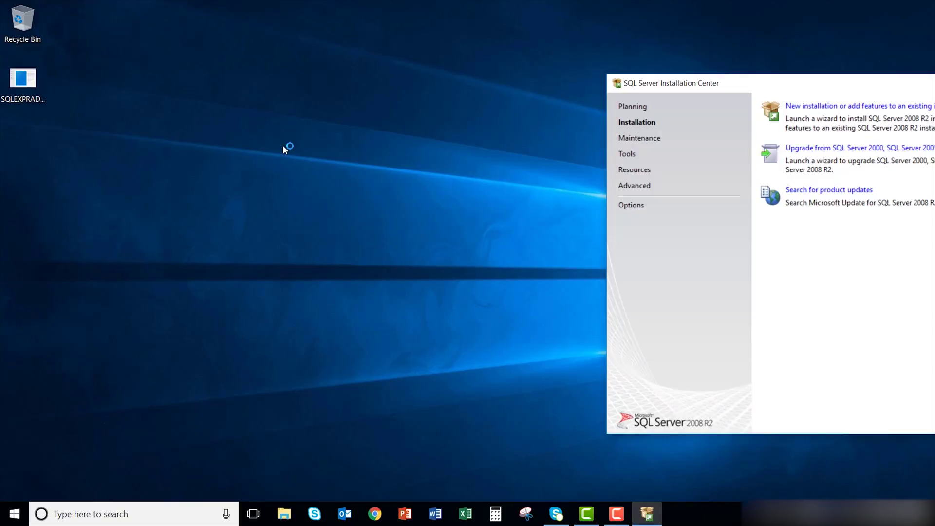
drag(730, 86, 443, 88)
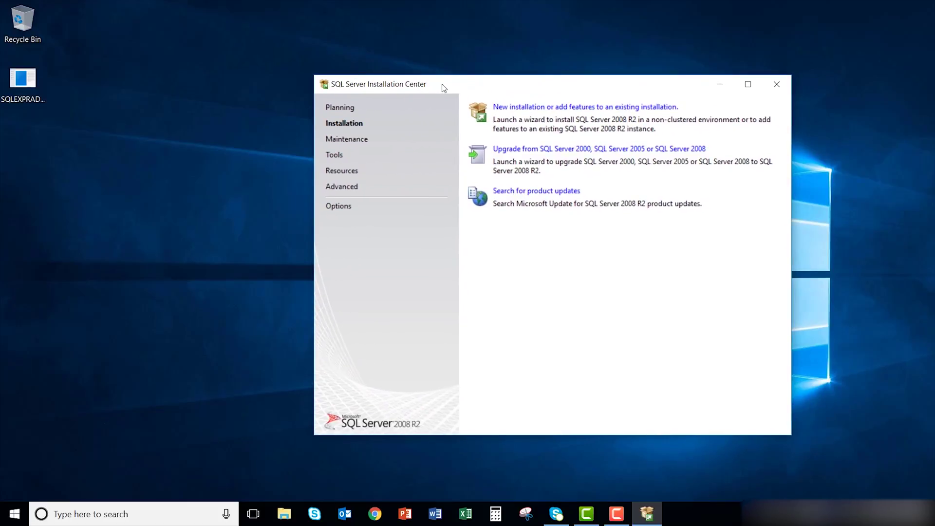
click(507, 112)
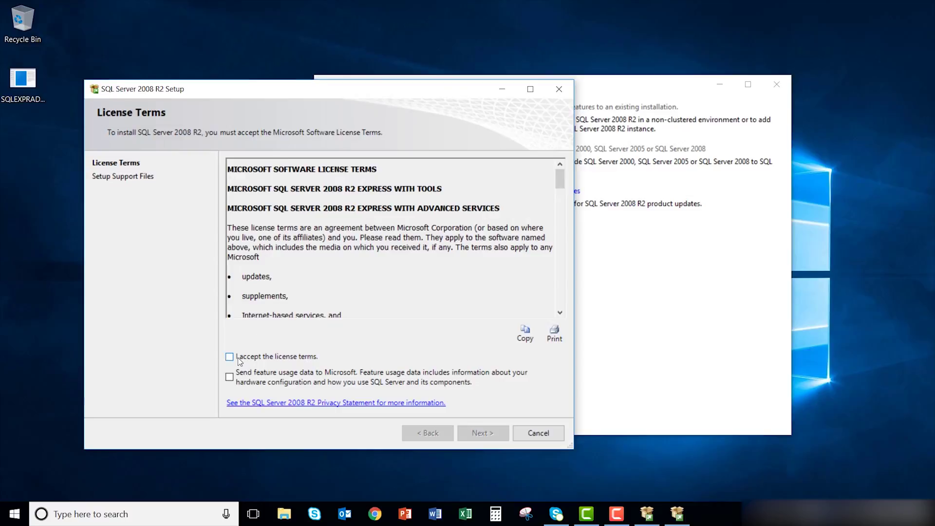
Step: Review and accept the SQL Server 2008 R2 license terms and continue to the feature selection
scroll(263, 279, down, 8)
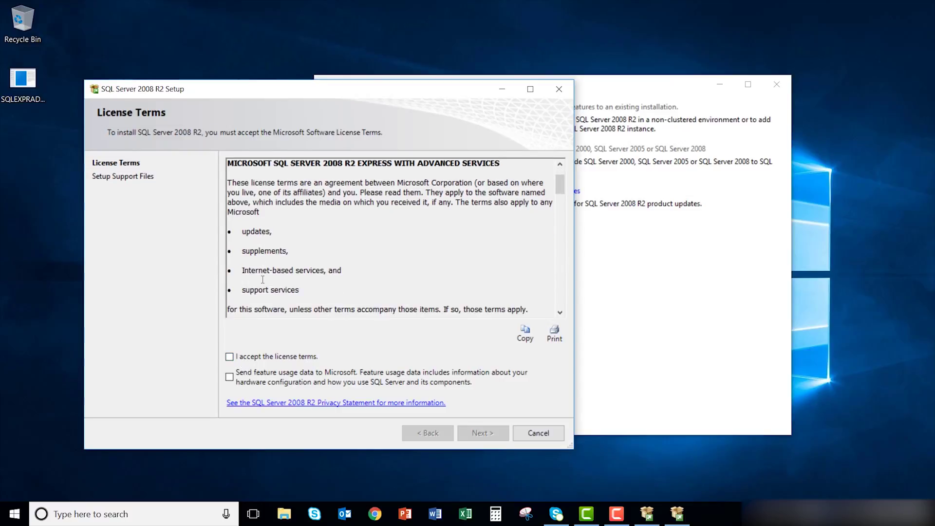
scroll(263, 280, down, 10)
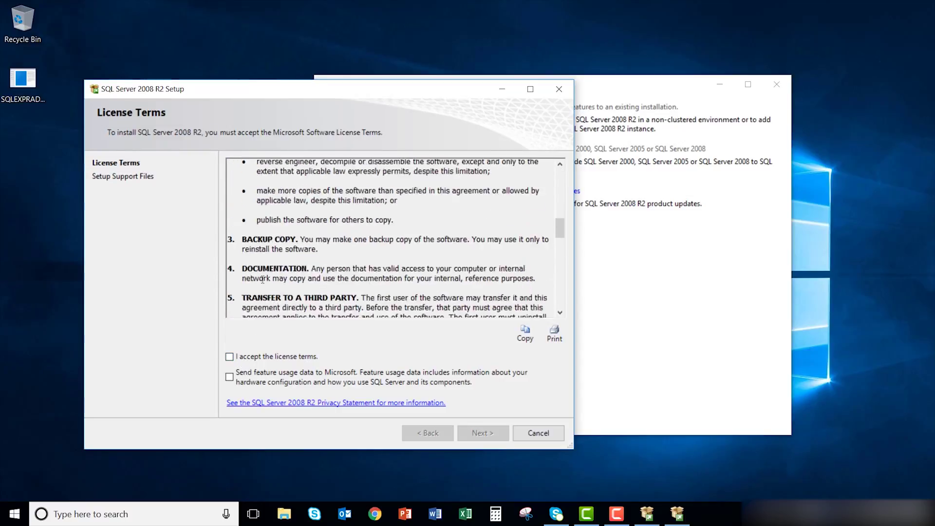
scroll(263, 279, down, 10)
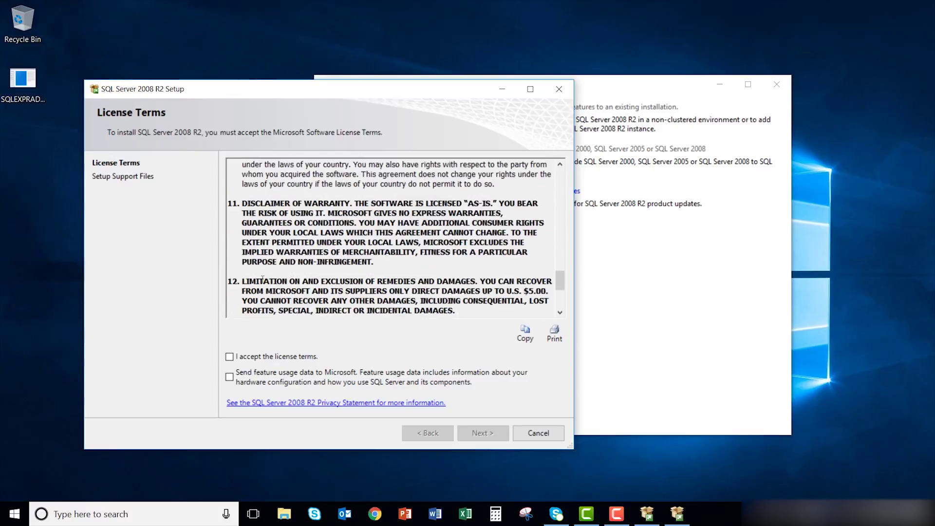
click(230, 357)
click(482, 433)
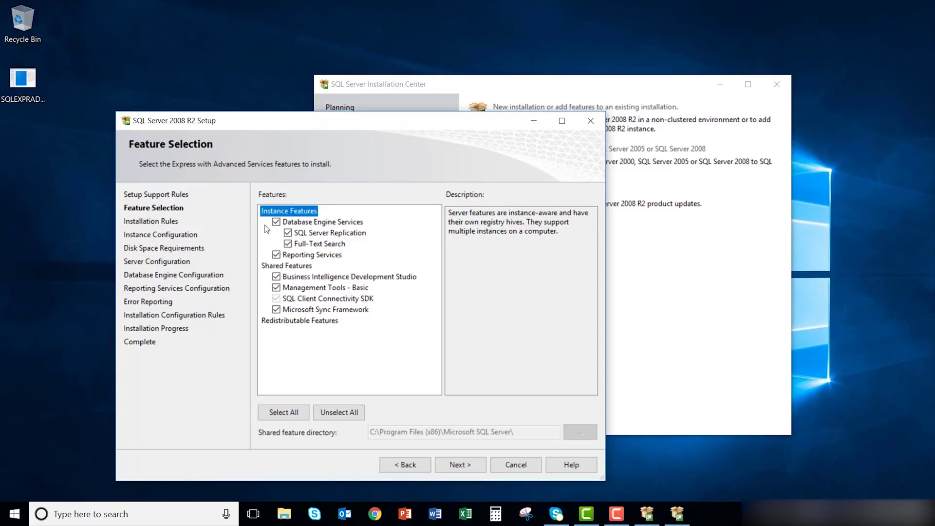
Step: Select only Database Engine Services and Management Tools - Basic as optional features and continue to the instance configuration
click(329, 413)
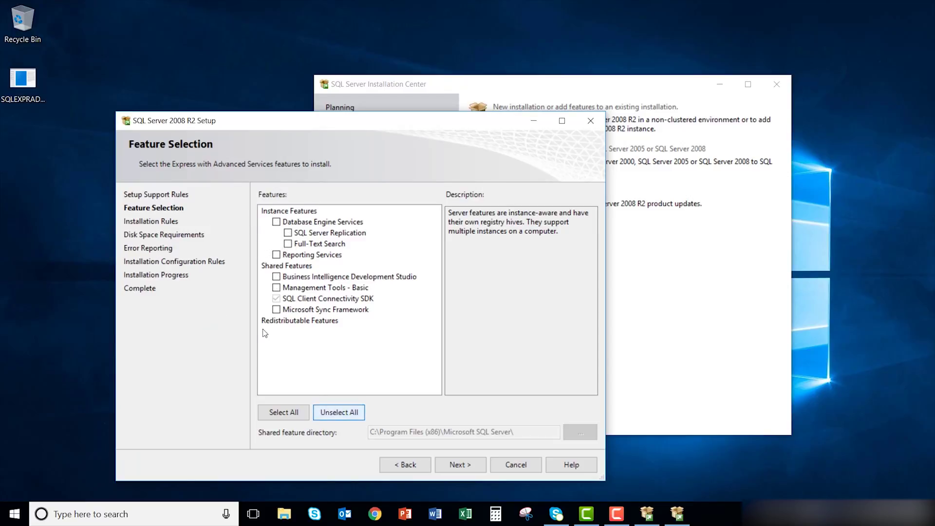
click(276, 222)
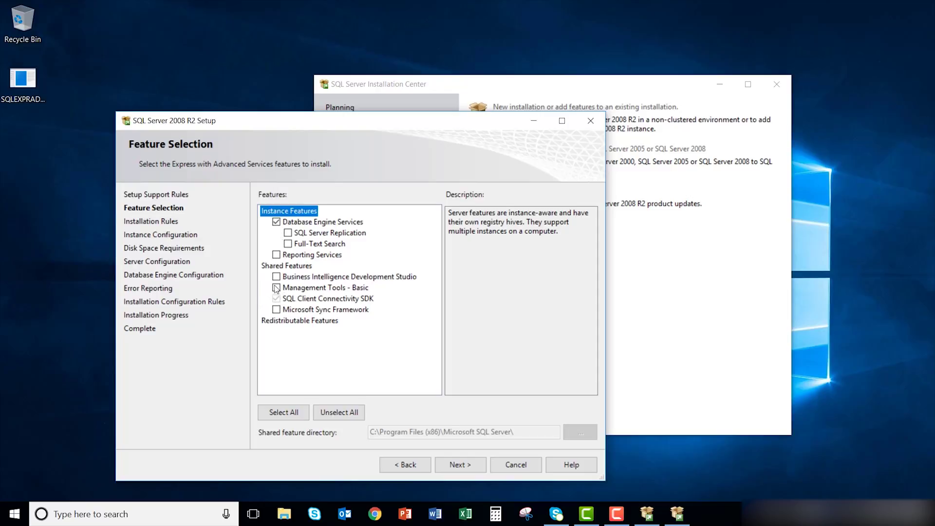
click(277, 288)
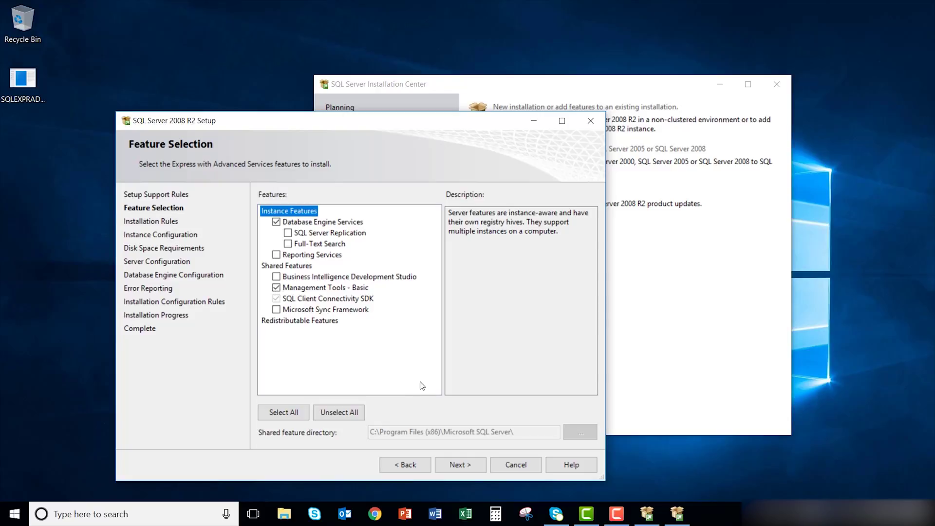
click(451, 464)
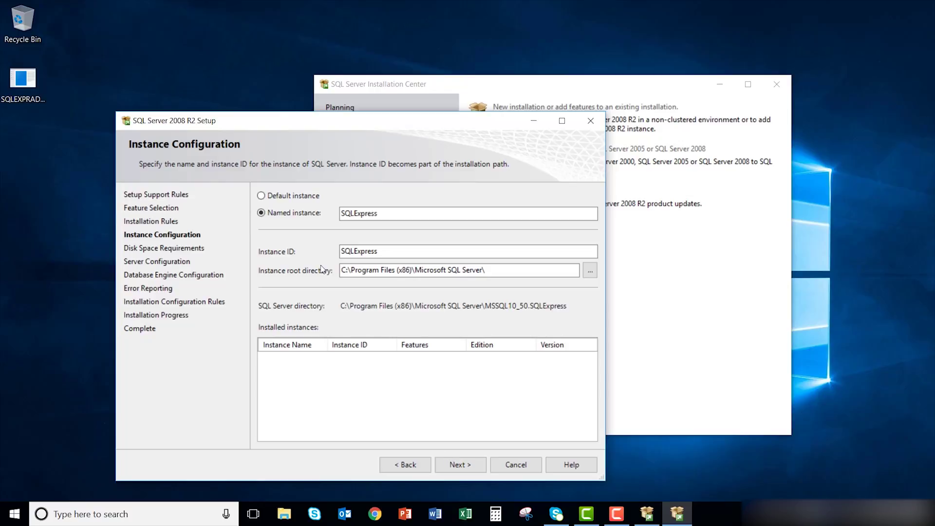
Step: Accept the SQLExpress named instance and set the SQL Server Database Engine service account to NT AUTHORITY\SYSTEM
click(456, 464)
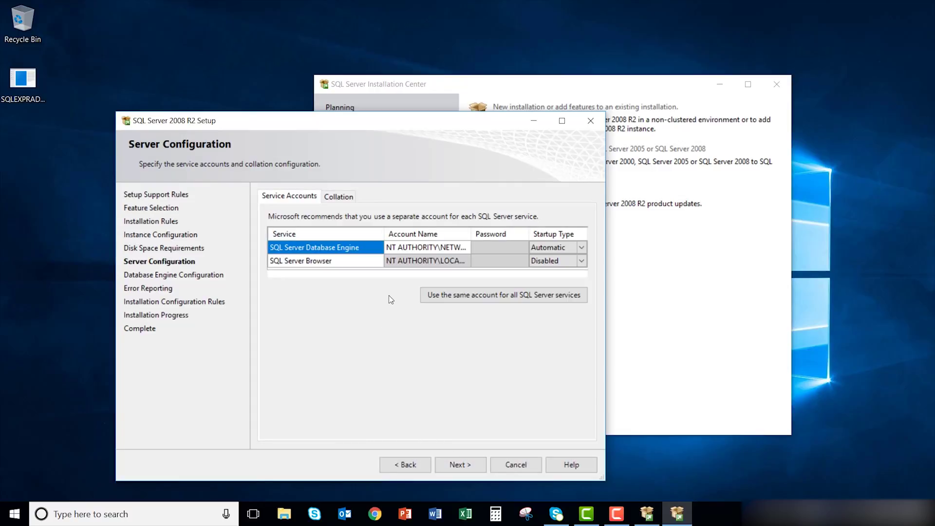
click(394, 248)
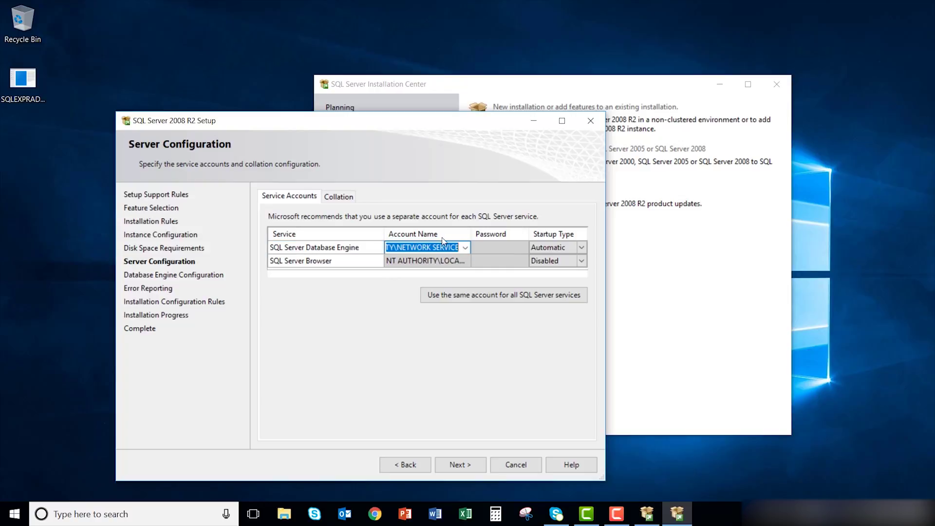
click(465, 247)
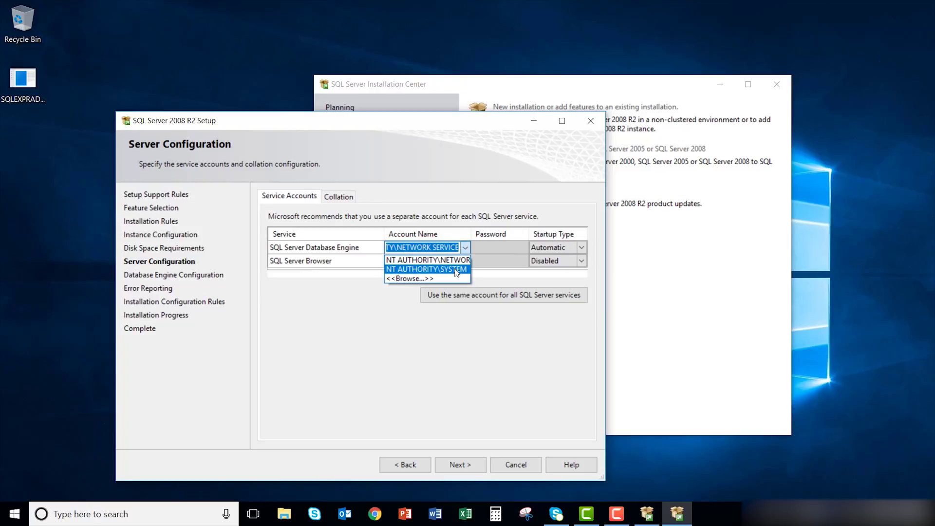
click(457, 270)
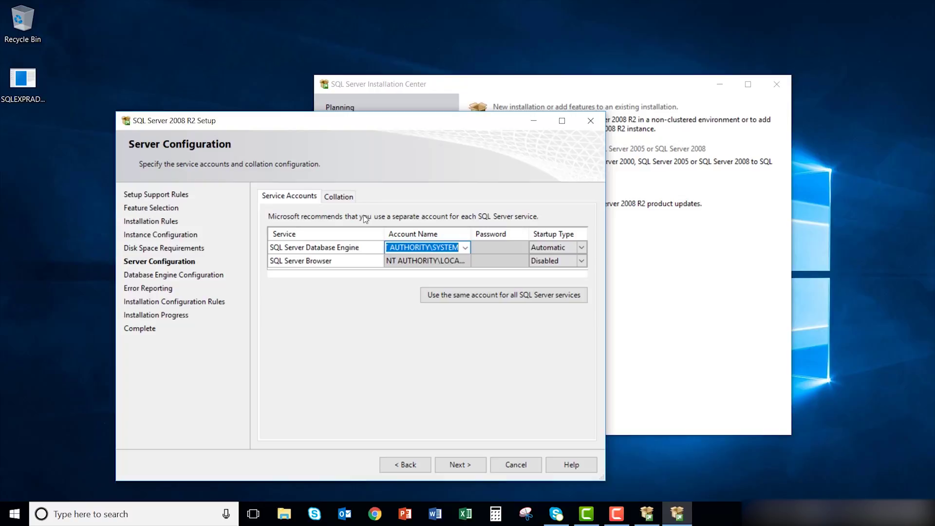
click(458, 467)
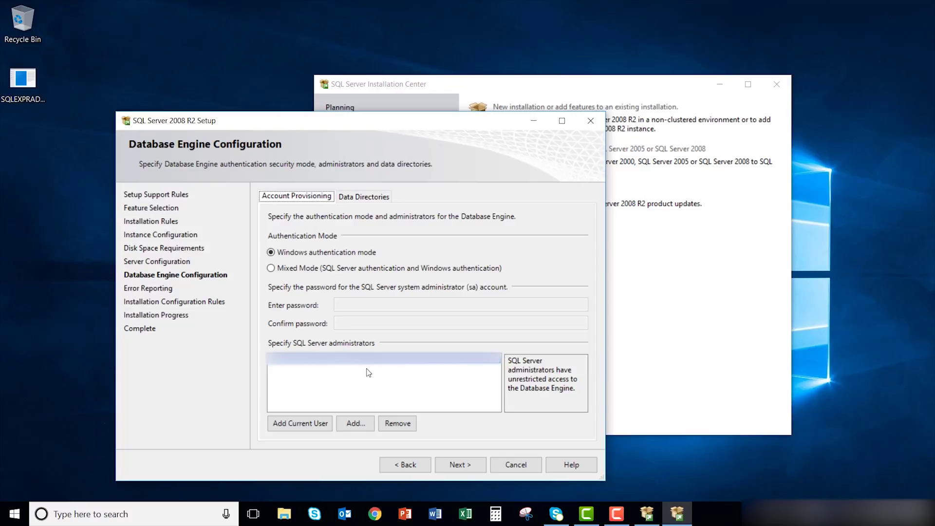
Step: Choose Mixed Mode authentication, enter and confirm the system administrator (sa) password, and continue to Error Reporting
click(306, 268)
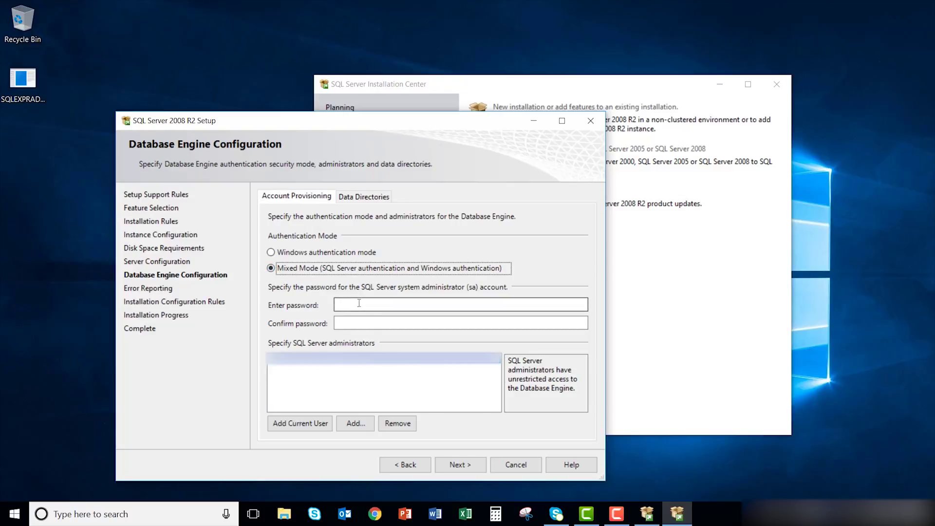
click(359, 303)
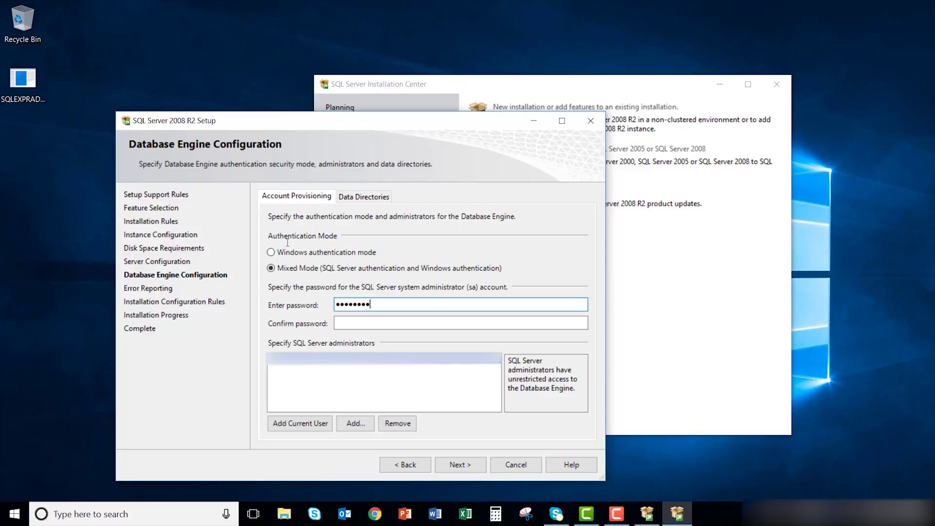
key(Tab)
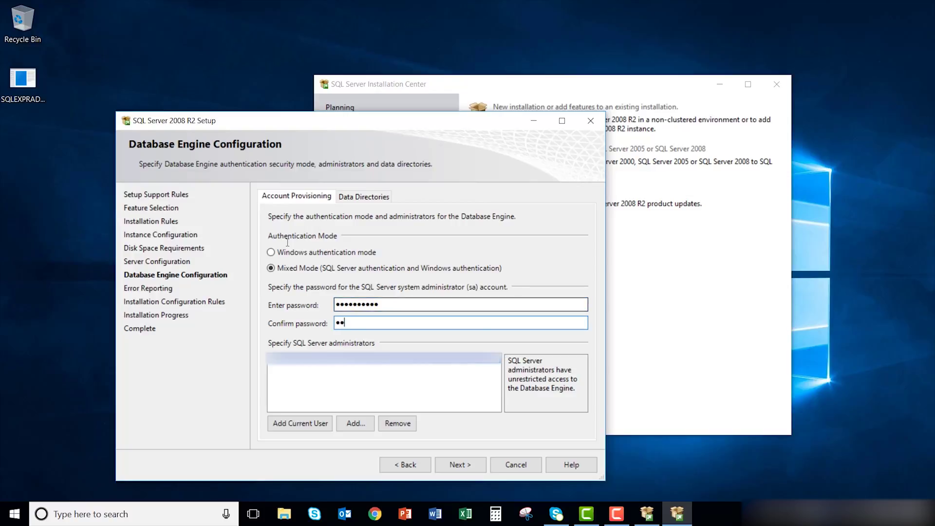
text(•••••••••)
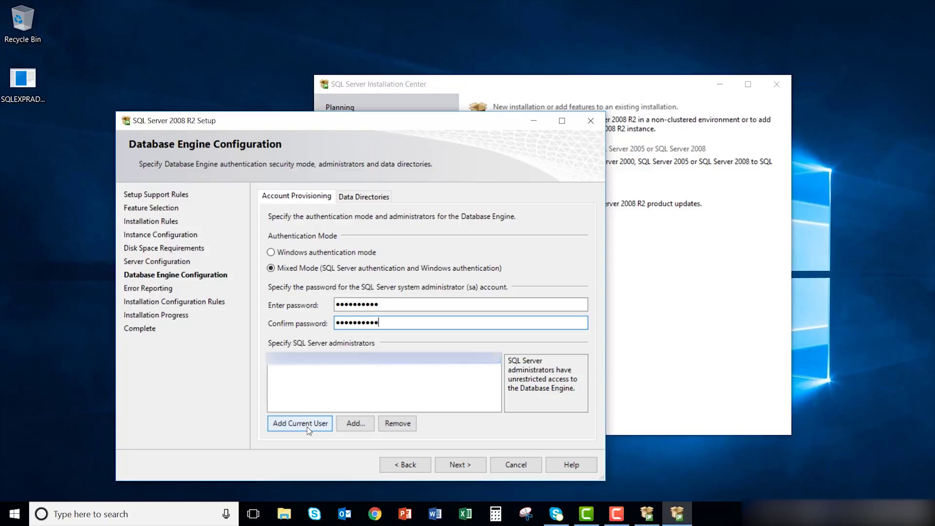
click(452, 465)
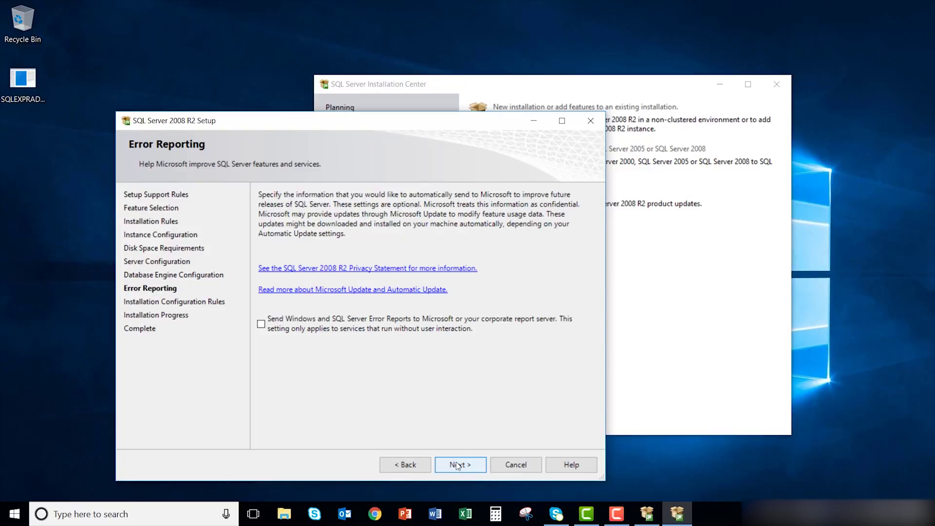
Step: Complete the installation without enabling error reports, and close the setup wizard and the SQL Server Installation Center
click(458, 466)
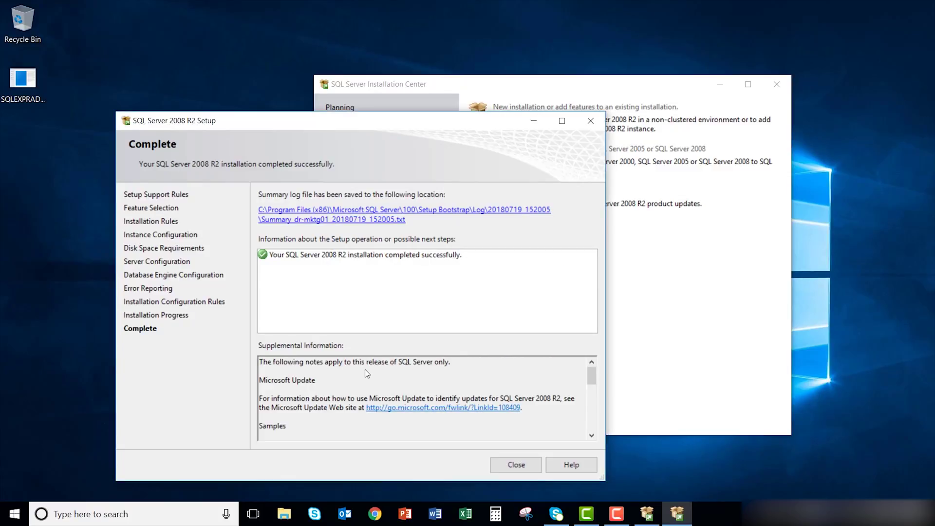
click(496, 468)
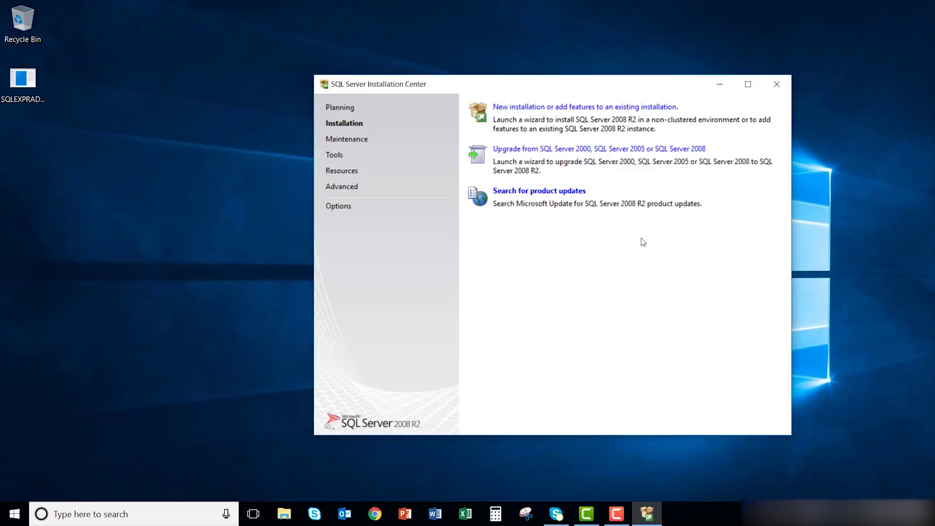
click(778, 87)
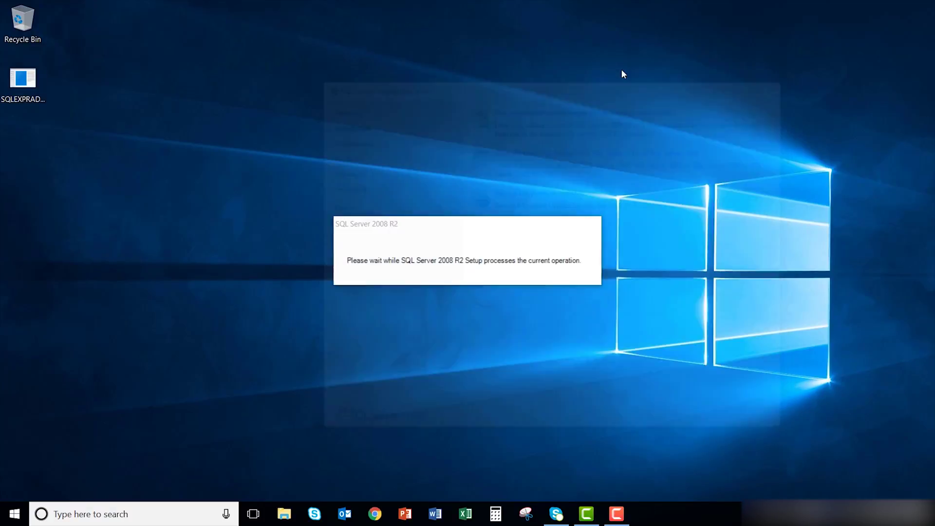
Step: Launch DMSeriesUSBDriver from the Athena\Prerequisites\DM Series USB Installer folder on the DR SOLUTION drive
click(281, 510)
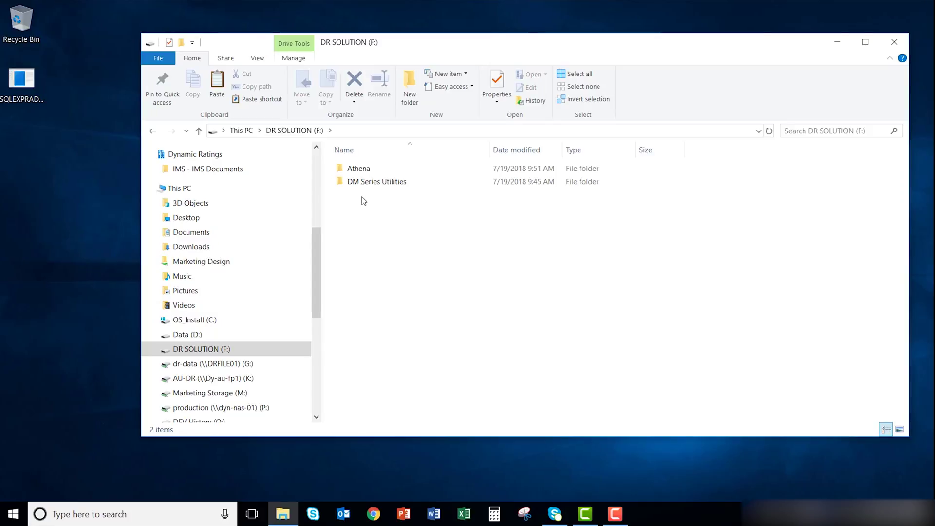
double_click(363, 176)
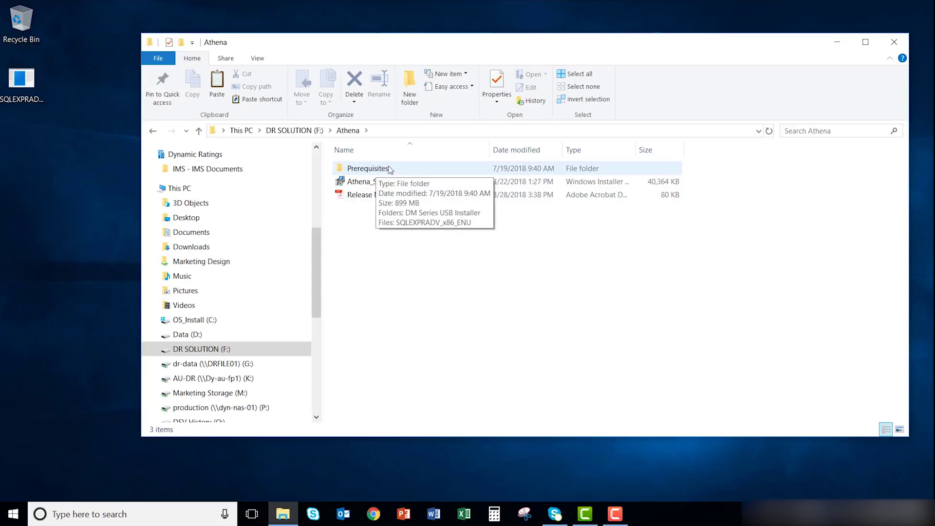
double_click(388, 169)
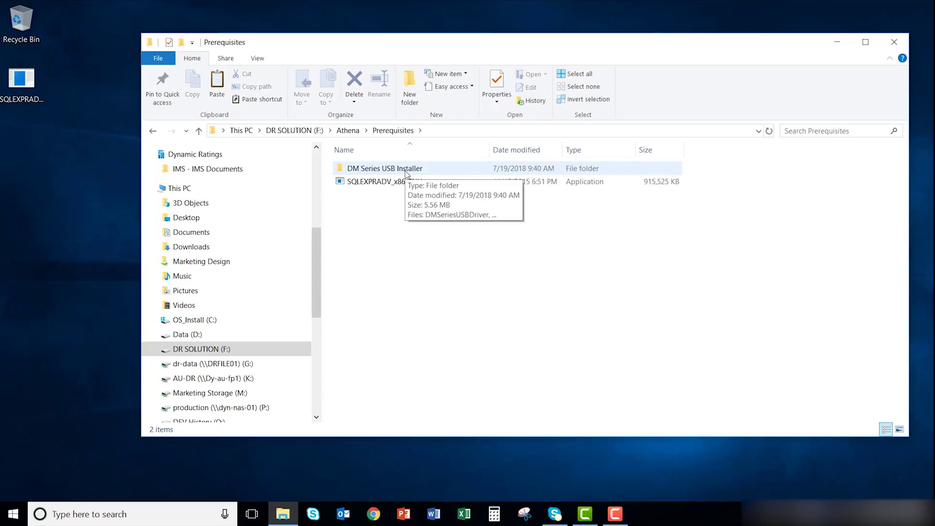
double_click(406, 170)
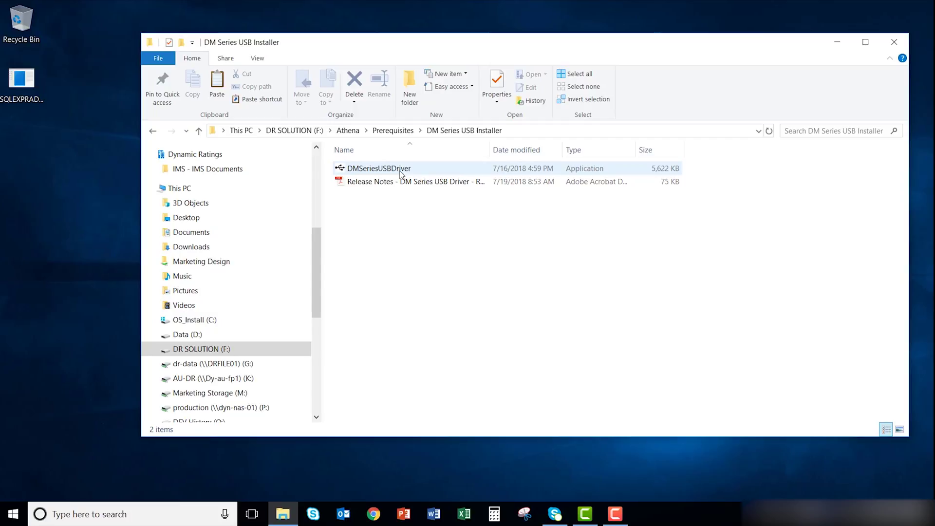
double_click(429, 122)
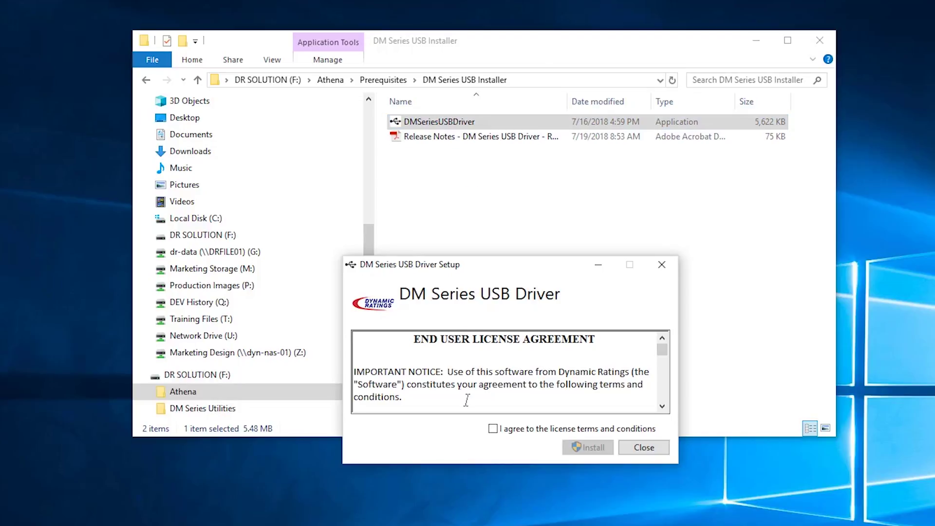
Step: Read through the DM Series USB Driver license agreement to its end and agree to the terms and conditions
scroll(411, 379, down, 6)
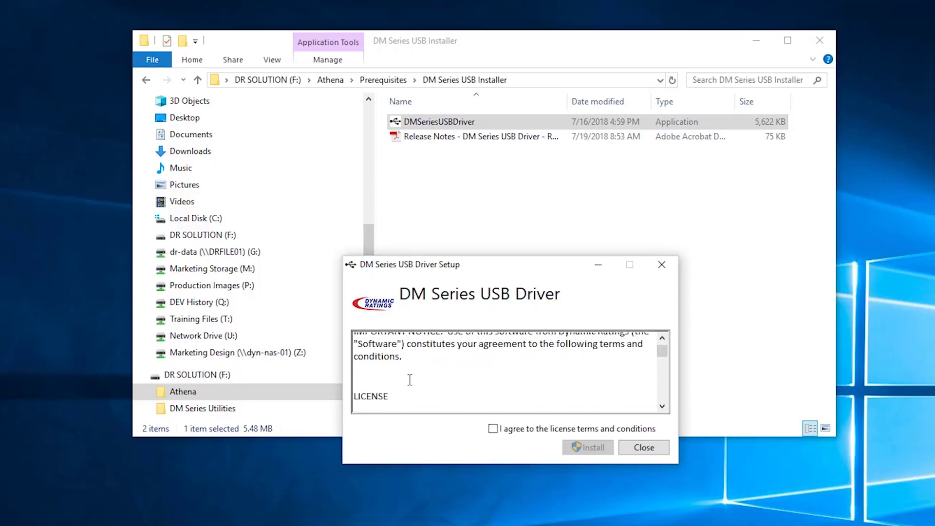
scroll(408, 376, down, 5)
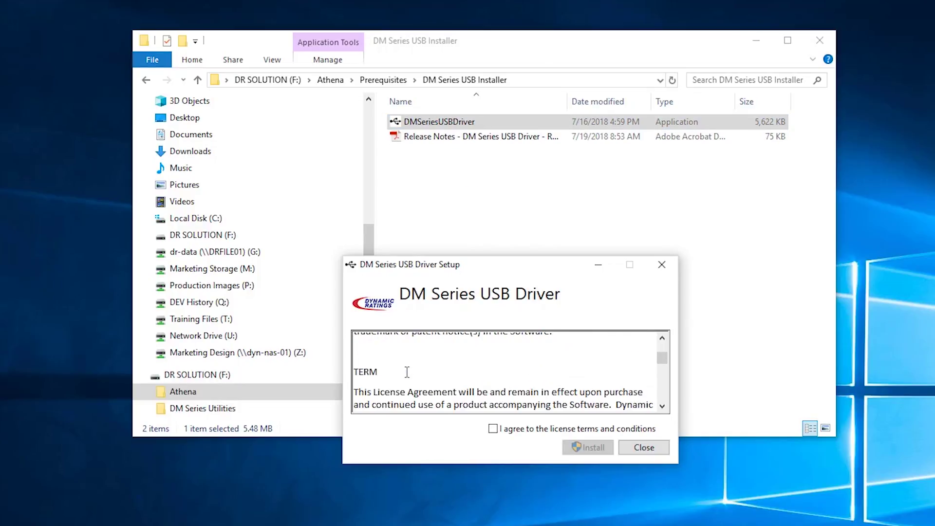
scroll(404, 365, down, 5)
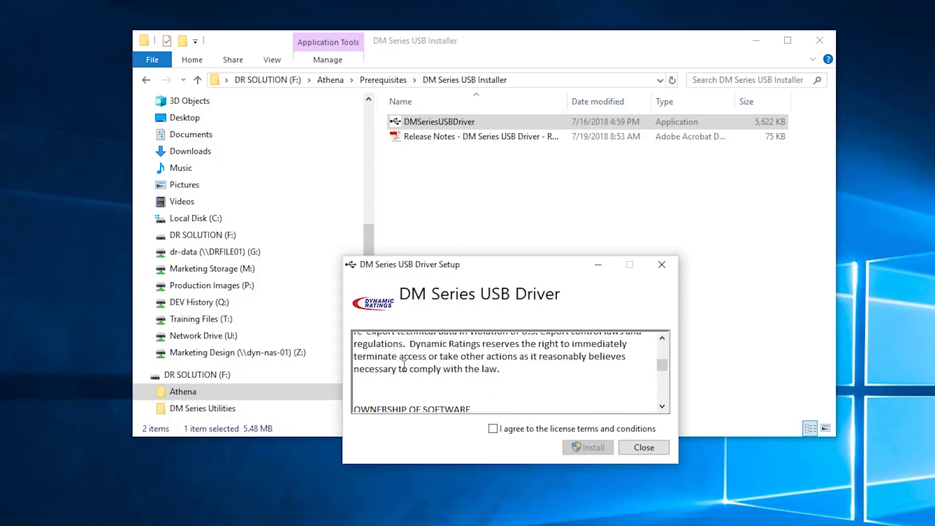
scroll(420, 376, down, 5)
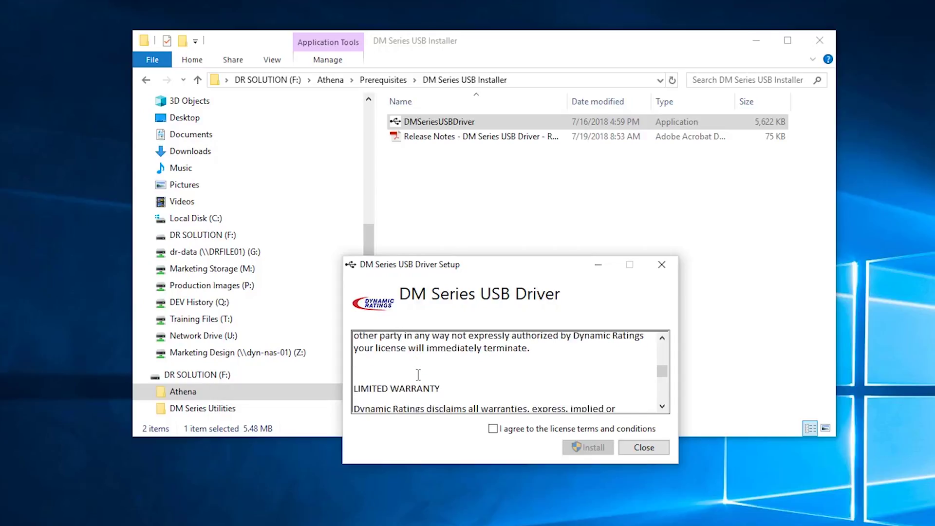
scroll(424, 373, down, 5)
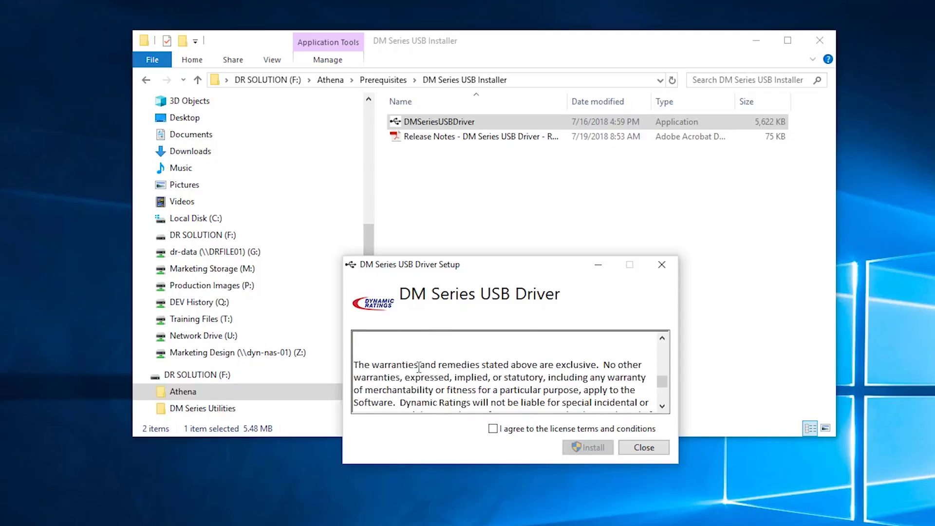
scroll(460, 391, down, 2)
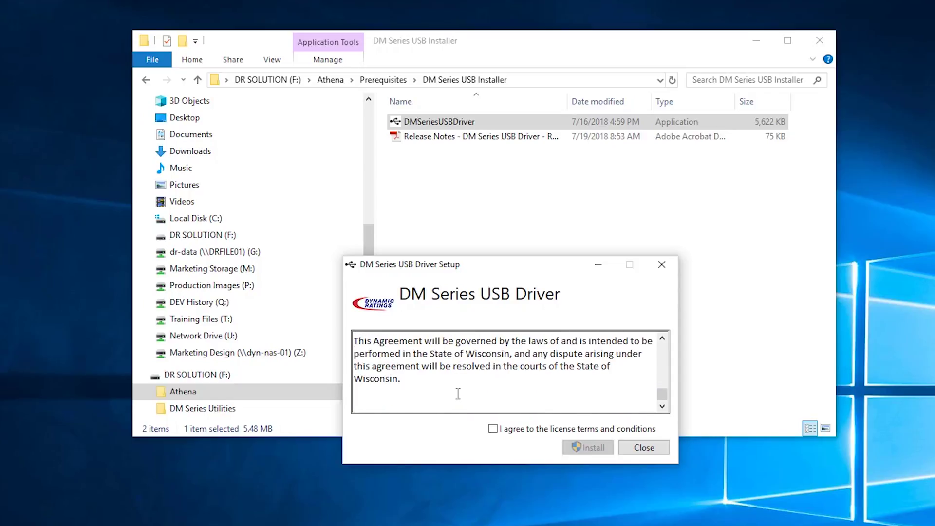
click(493, 428)
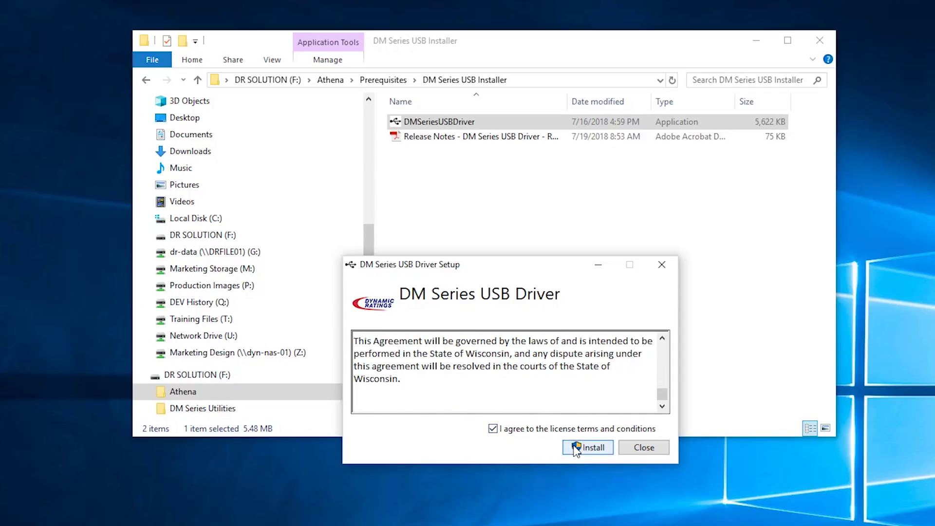
Step: Install the DM Series USB Driver, allowing the Dynamic Ratings device software, and close the setup
click(577, 447)
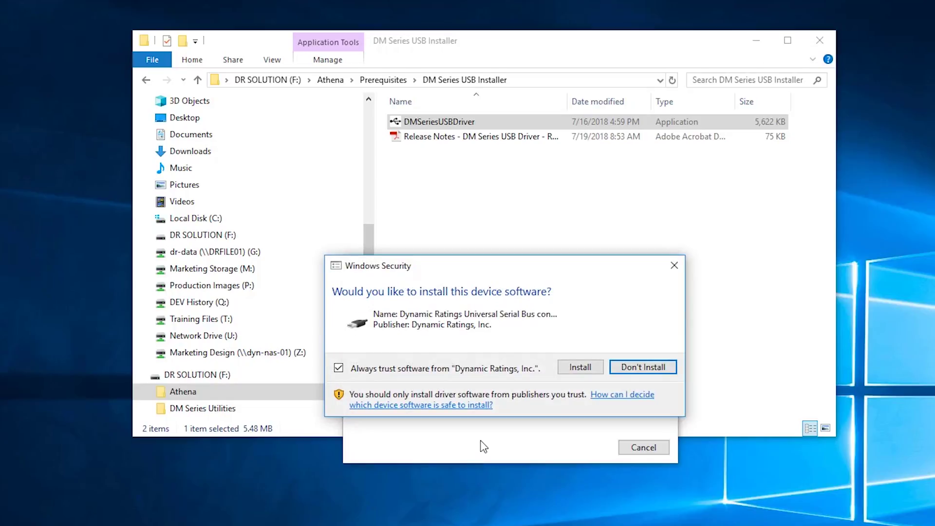
click(571, 368)
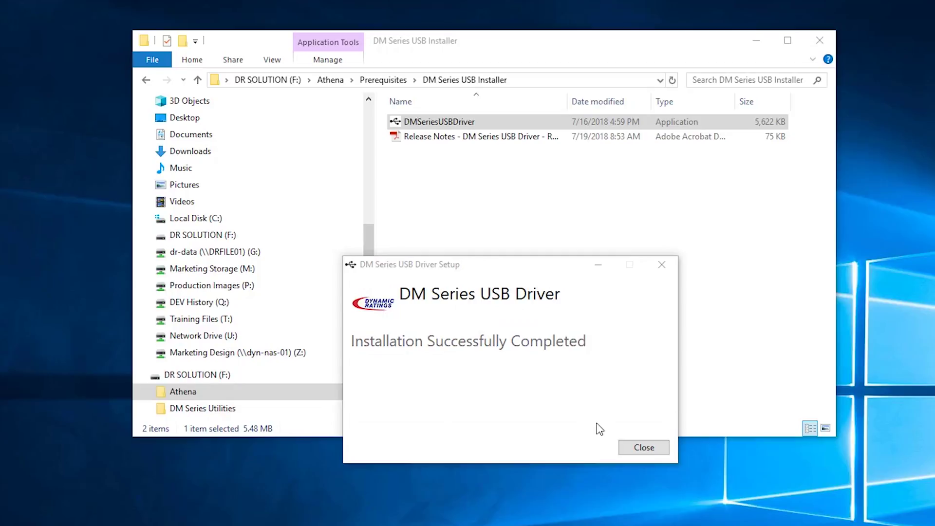
click(625, 448)
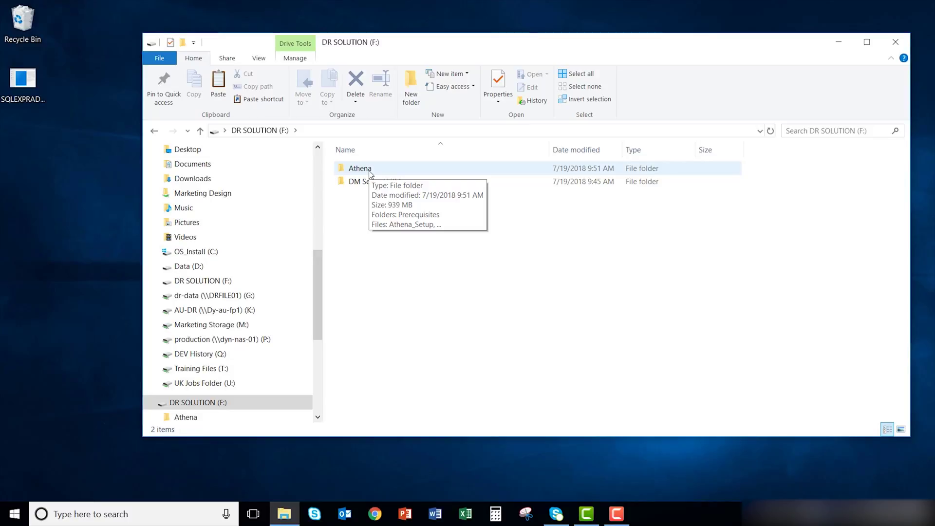
Step: Launch the Athena_Setup installer from the Athena folder on the DR SOLUTION drive
double_click(361, 169)
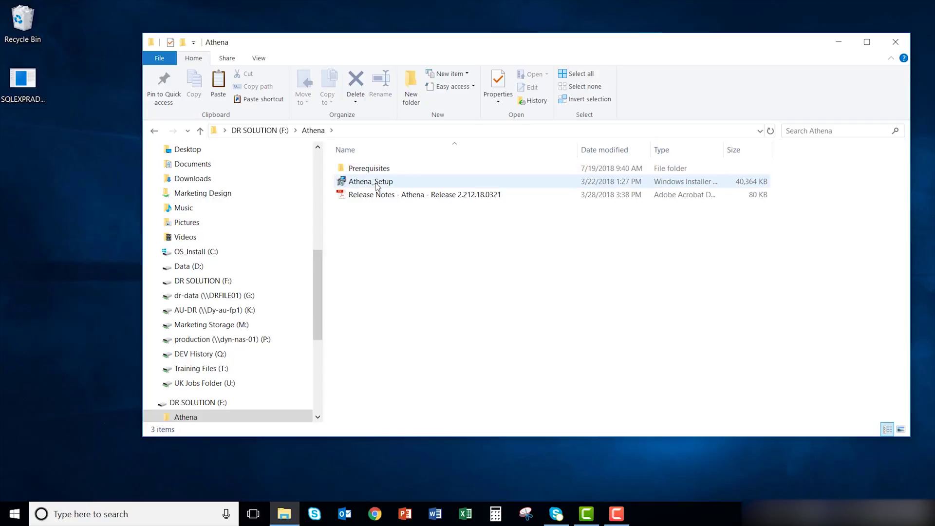
right_click(377, 184)
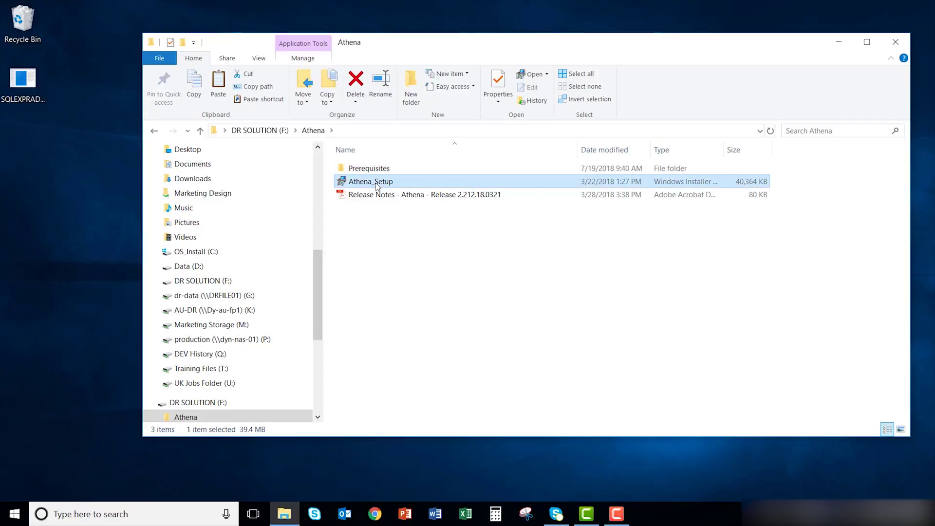
click(389, 192)
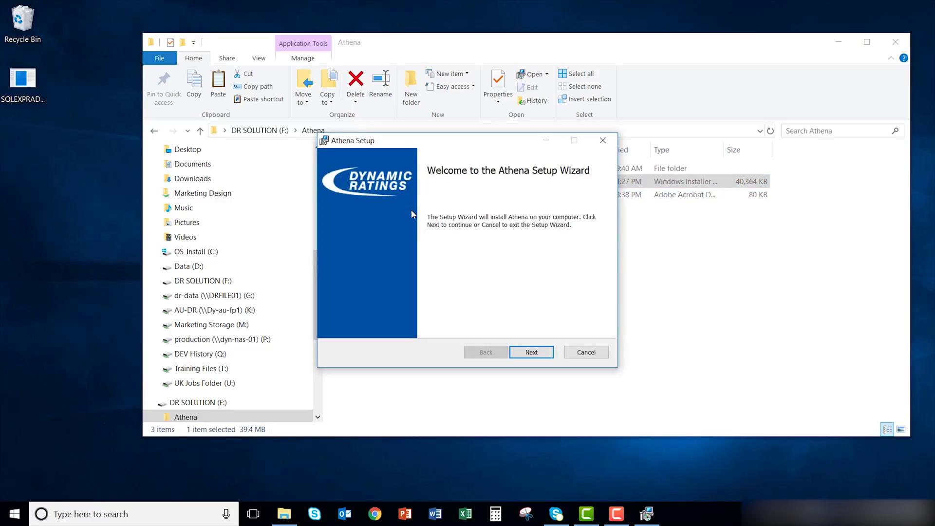
Step: Continue past the Athena Setup welcome page, review and accept the End-User License Agreement, and proceed to the destination folder
click(532, 352)
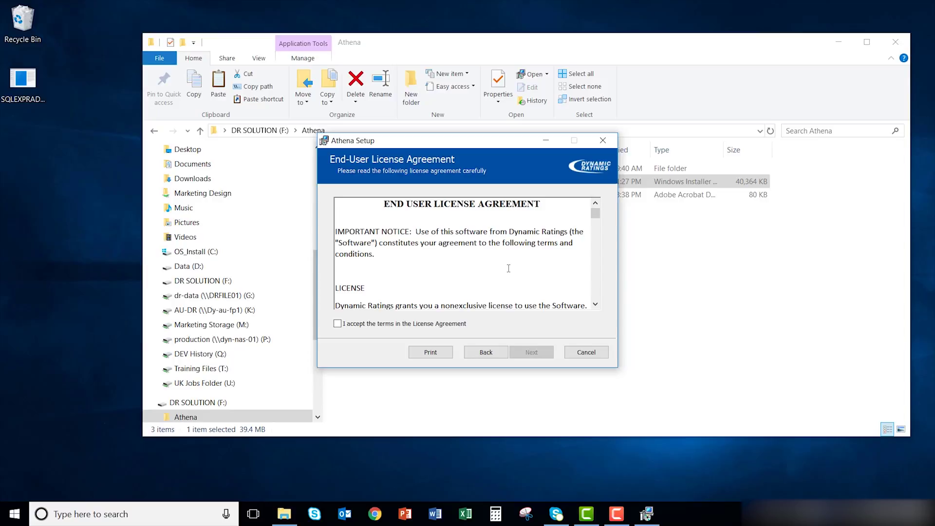
scroll(508, 269, down, 12)
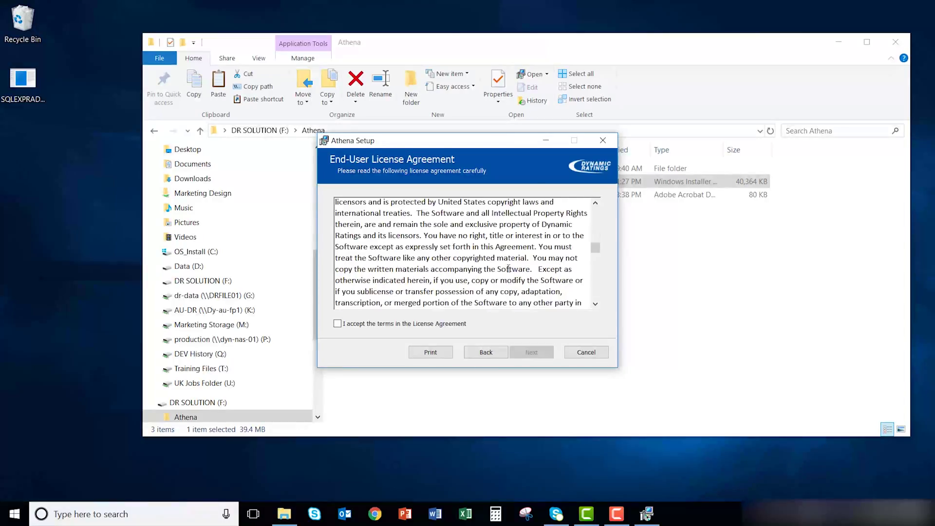
scroll(509, 269, down, 12)
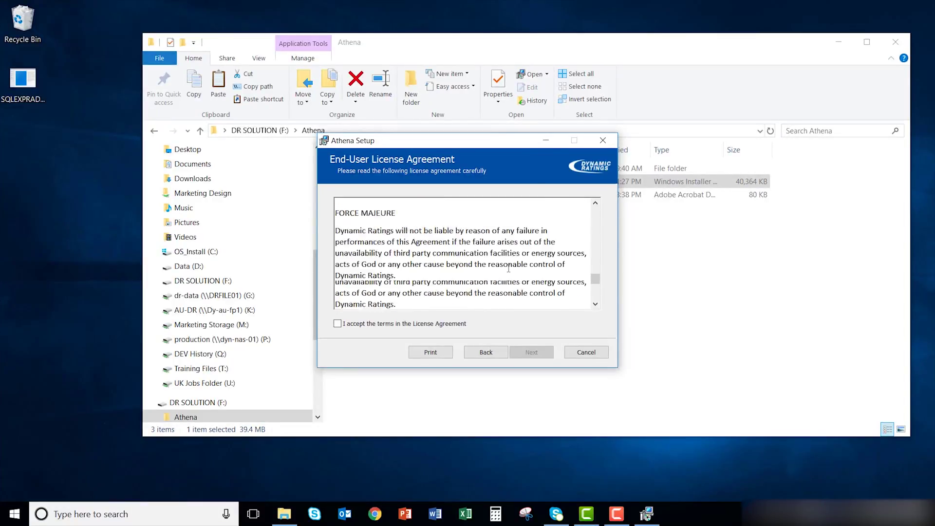
scroll(509, 268, down, 8)
click(423, 325)
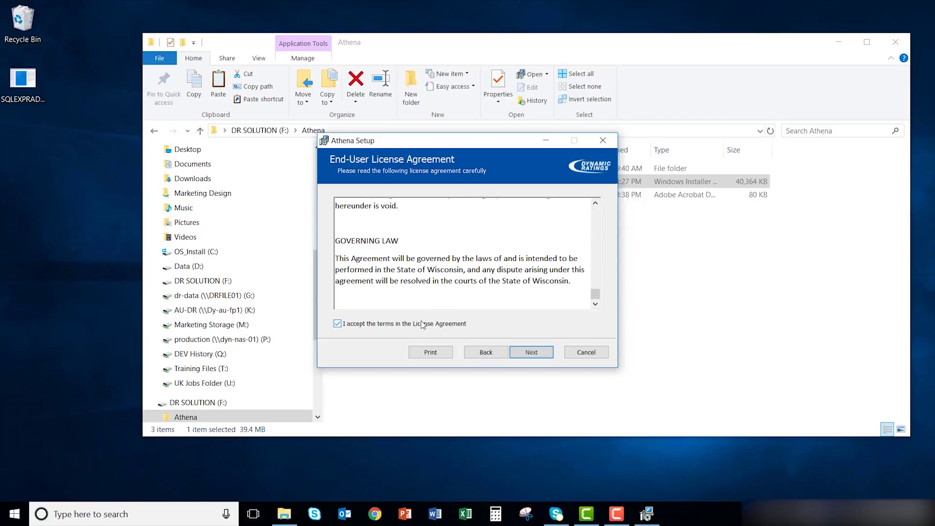
click(531, 353)
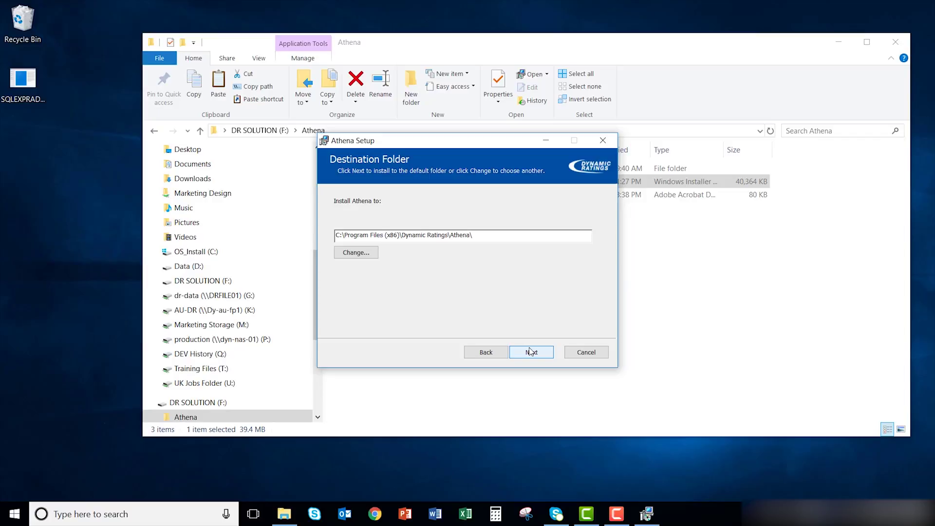
Step: Install Athena to the default folder C:\Program Files (x86)\Dynamic Ratings\Athena\ and finish the setup wizard
click(531, 352)
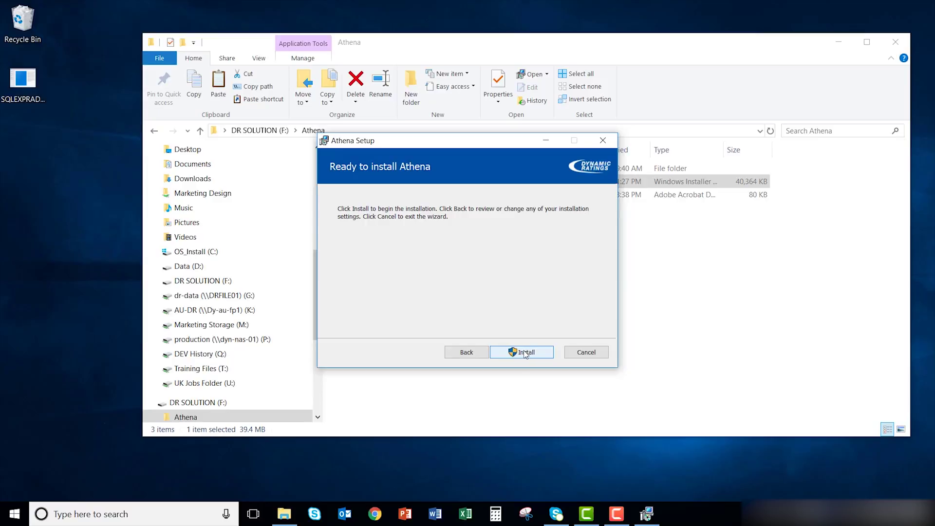
click(525, 354)
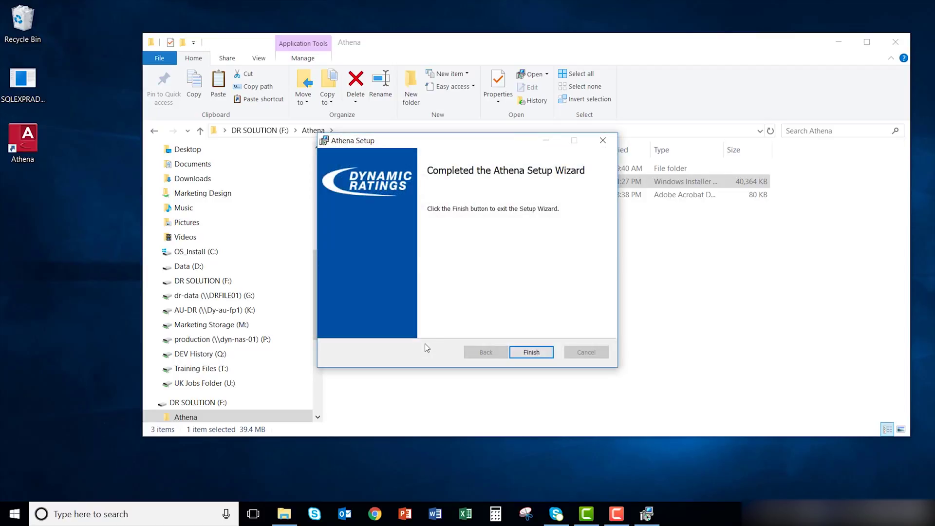
click(519, 354)
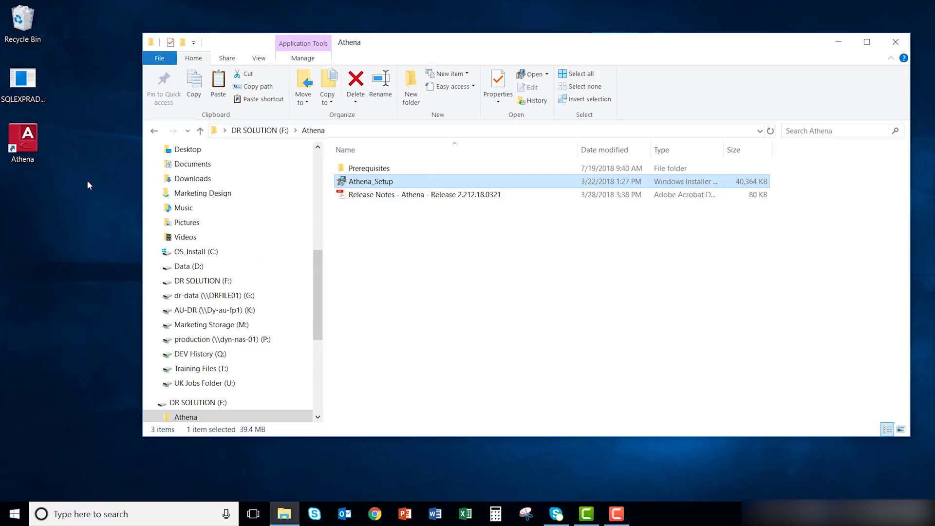
Step: Start Athena from the desktop and dismiss the prompt about setting up User Level Password Control
double_click(22, 141)
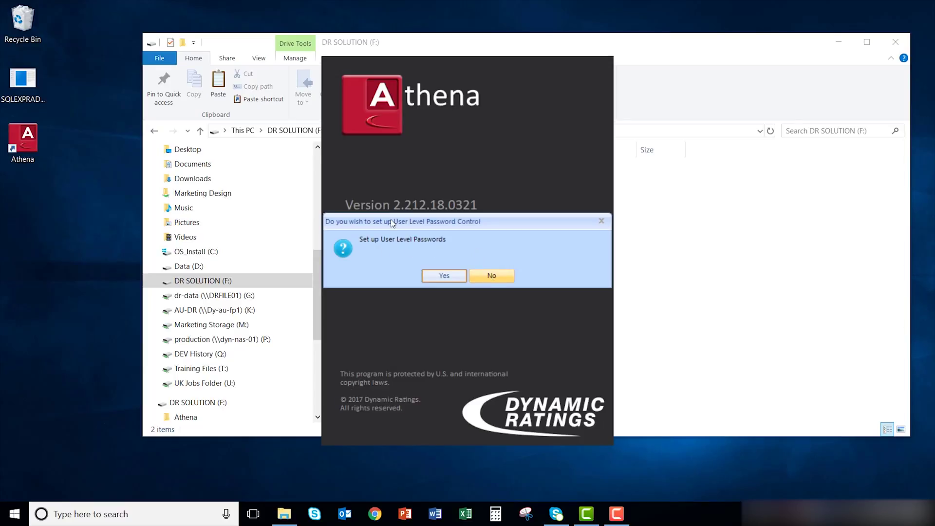
key(Return)
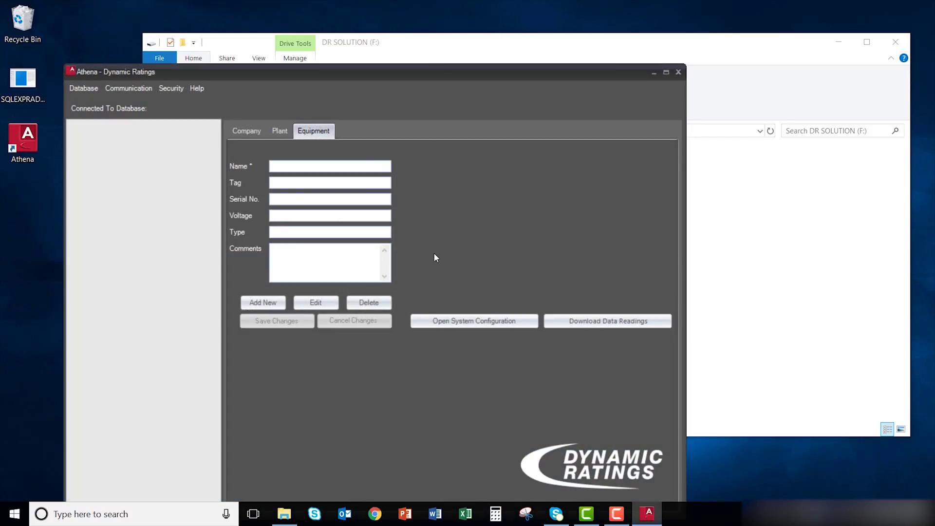
Step: In the advanced database connection settings, choose the File Based type and the local DR-MKTG01\SQLEXPRESS server
click(87, 88)
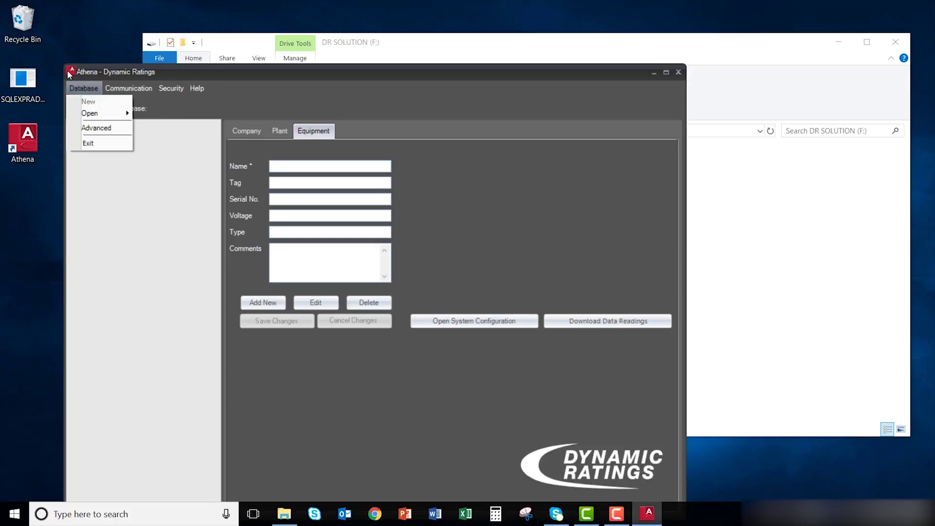
click(89, 129)
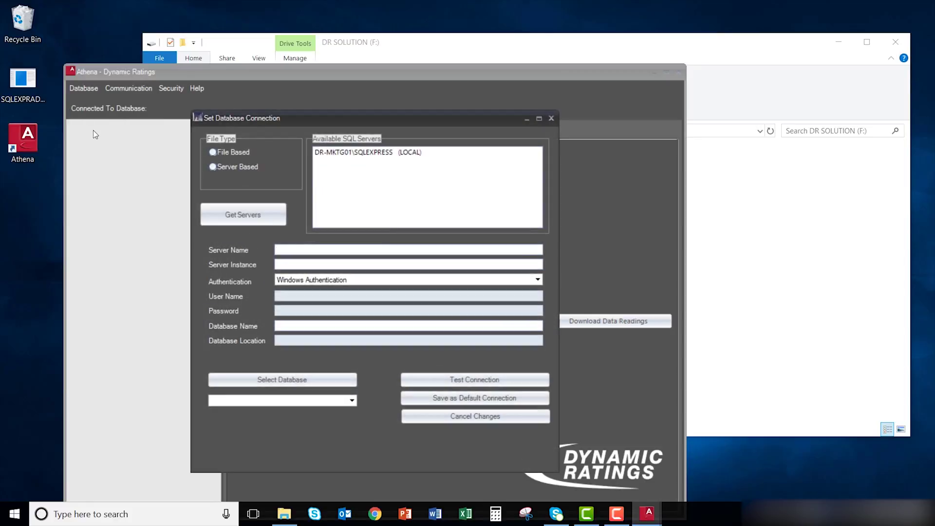
click(216, 154)
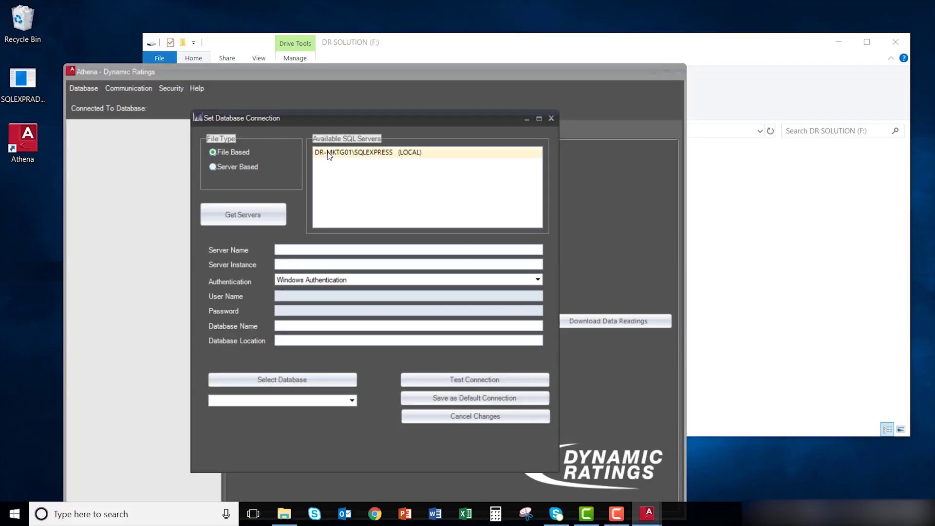
click(374, 154)
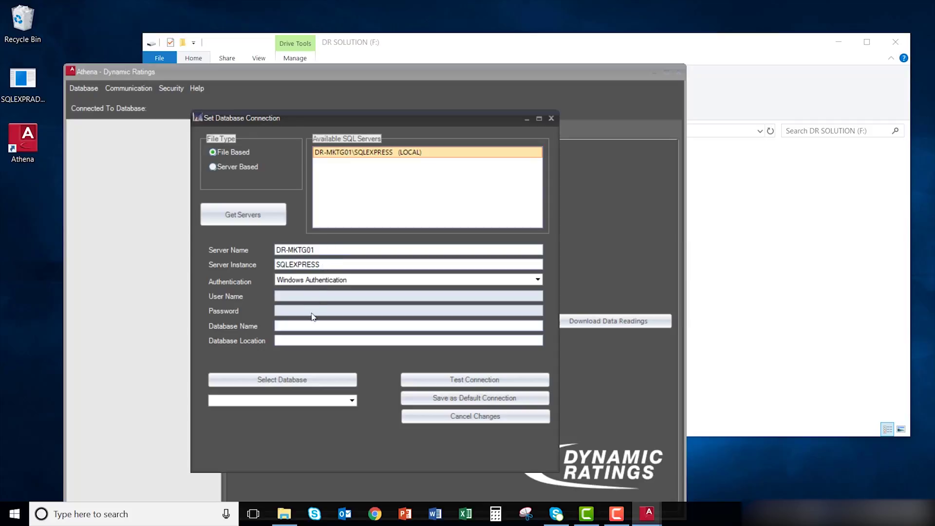
Step: Select the DR DEMO database file from the DEMOS folder as the connection's database
click(292, 379)
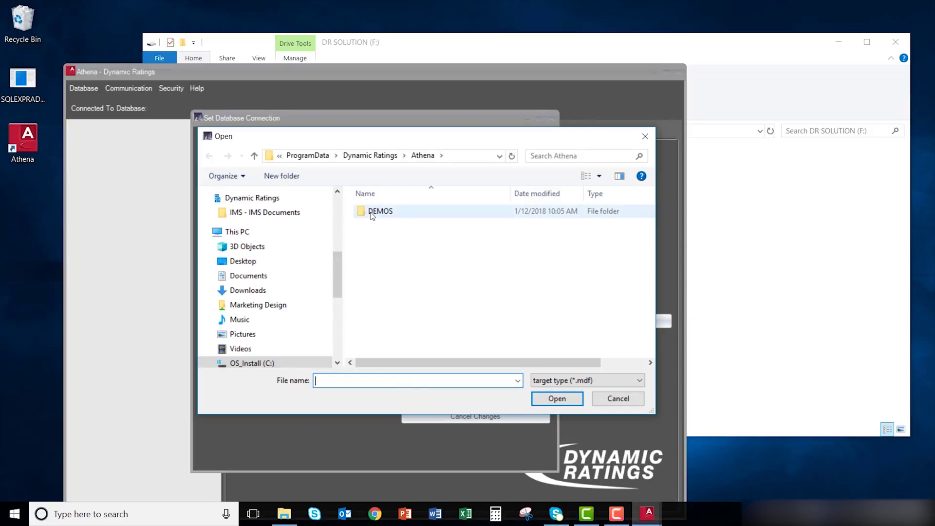
double_click(375, 212)
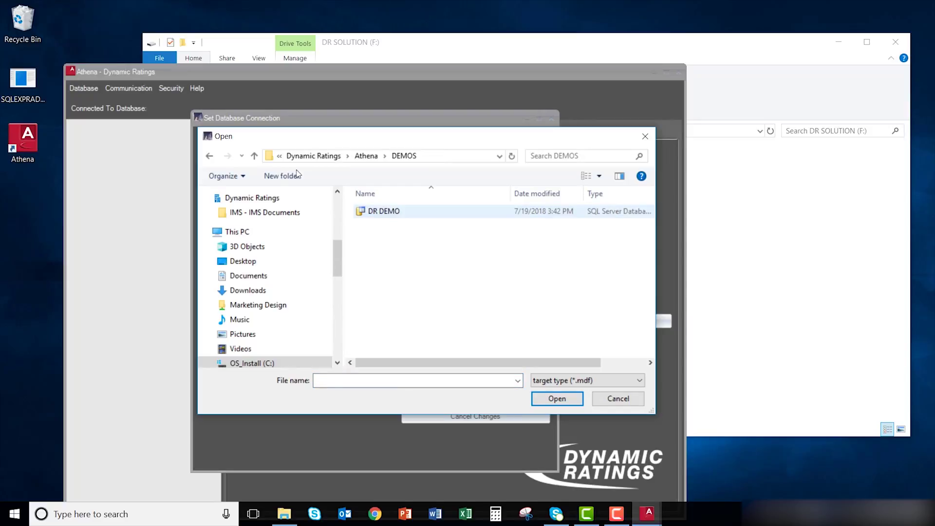
key(Down)
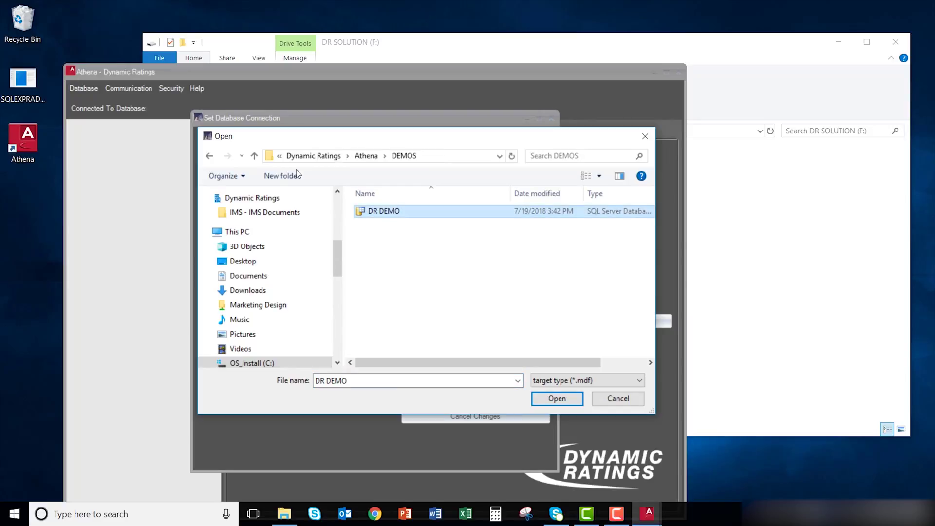
key(Return)
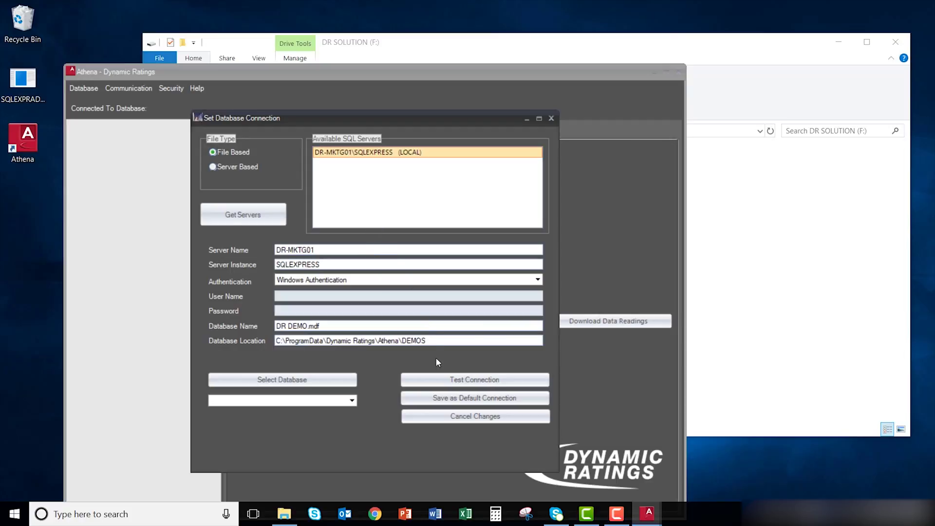
Step: Test the DR DEMO database connection, dismiss the test message, and save it as the default connection
click(434, 379)
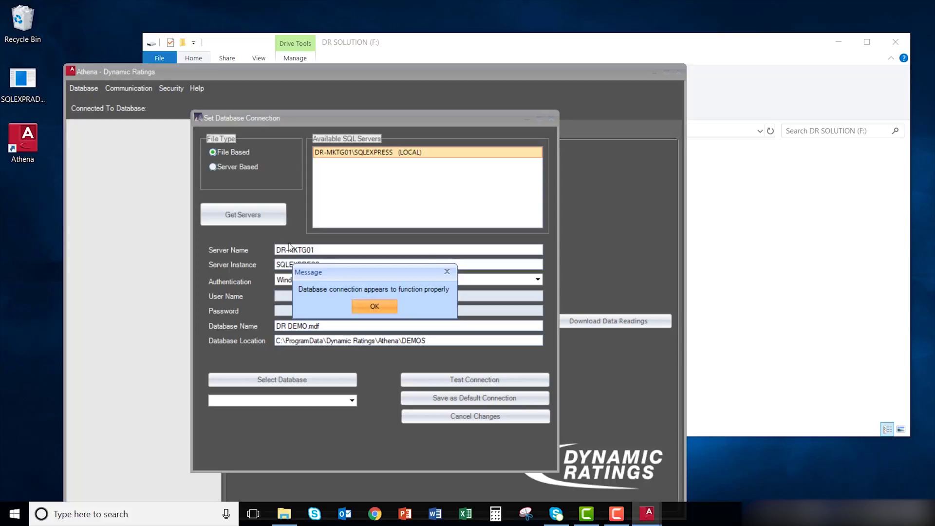
click(361, 304)
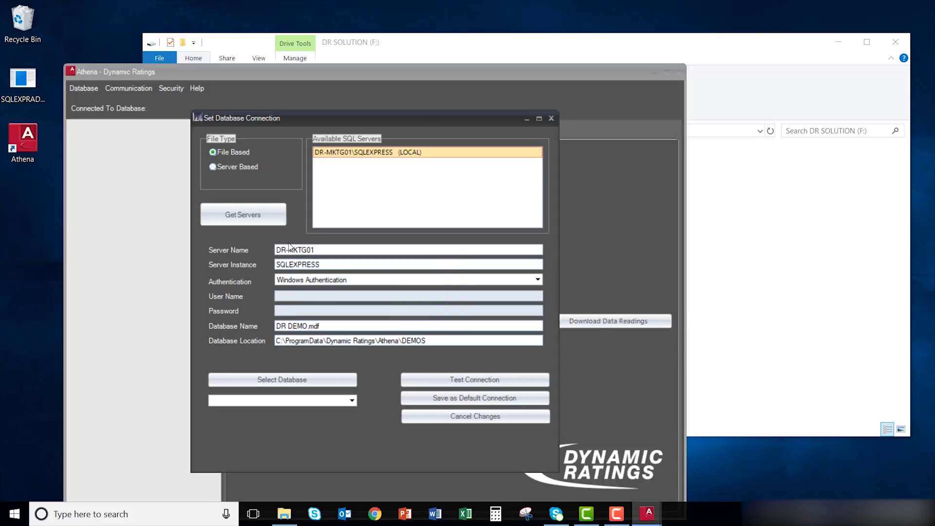
click(433, 397)
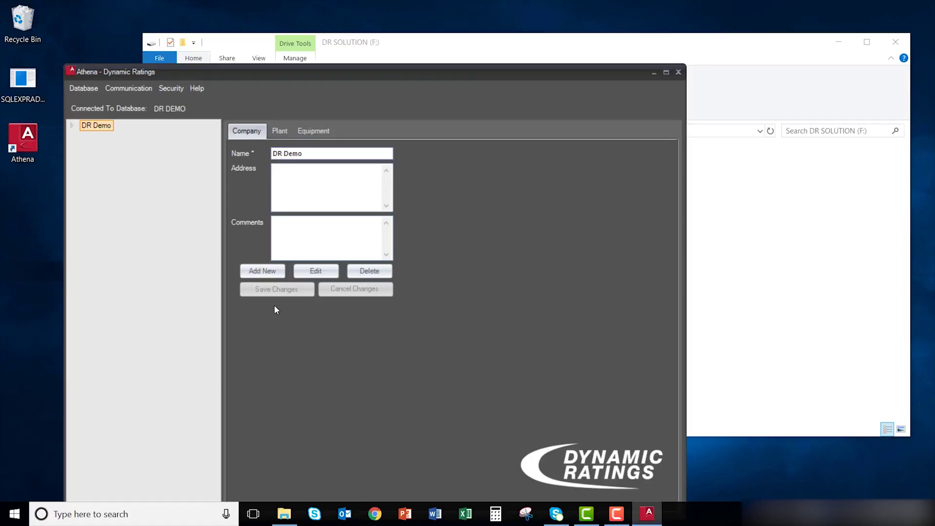
Step: Create a new database named AthenaDB as an MDF file in the Dynamic Ratings\Athena folder under ProgramData
click(84, 89)
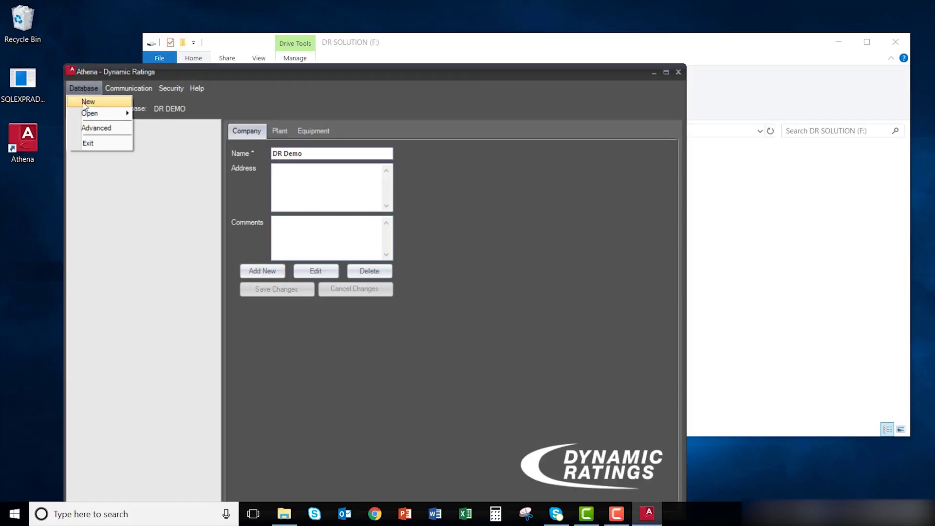
click(85, 101)
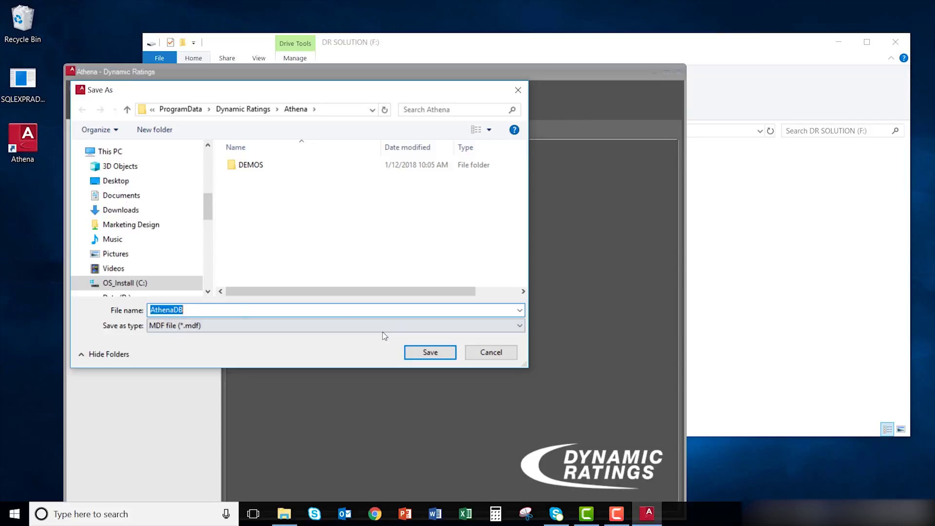
click(420, 353)
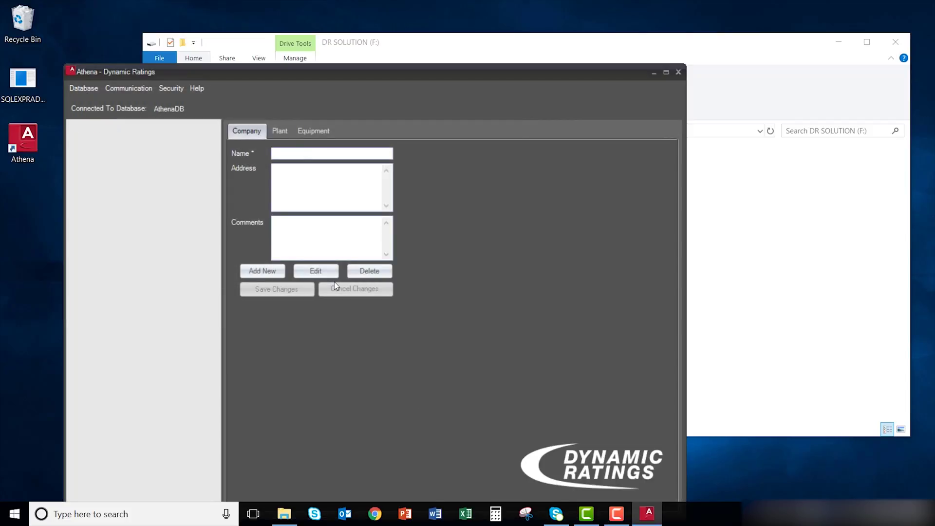